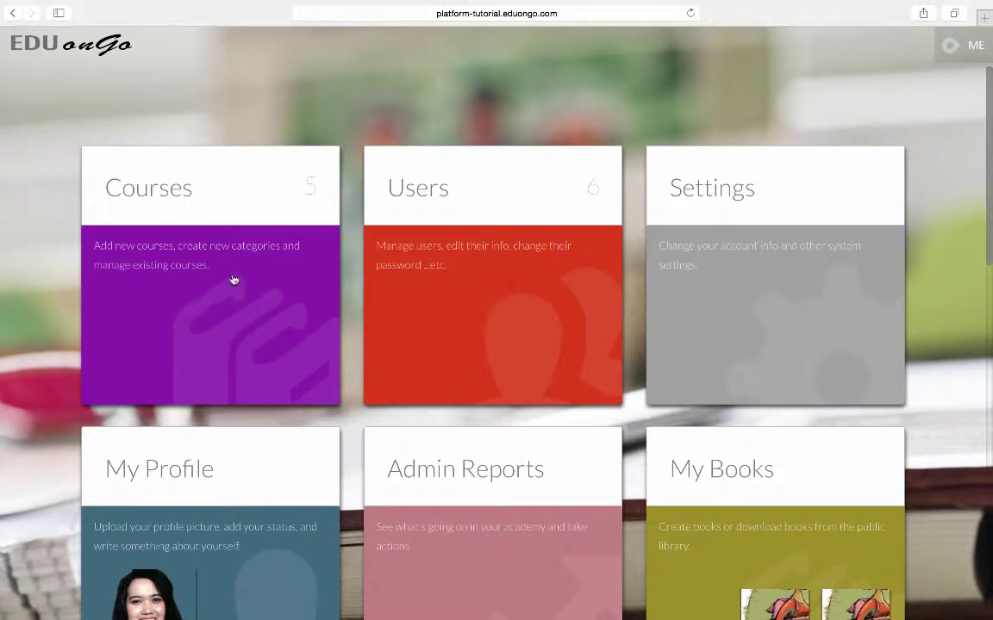
Open Assignment 1 in the 3D Modeling for Beginners course
{"action": "left_click", "coordinate": [234, 277]}
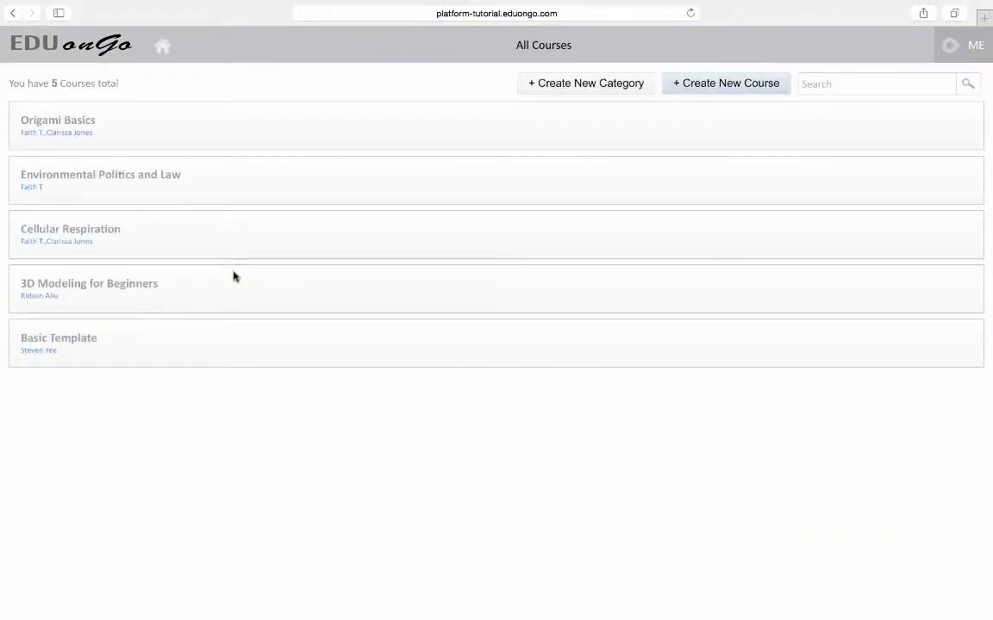
{"action": "left_click", "coordinate": [137, 286]}
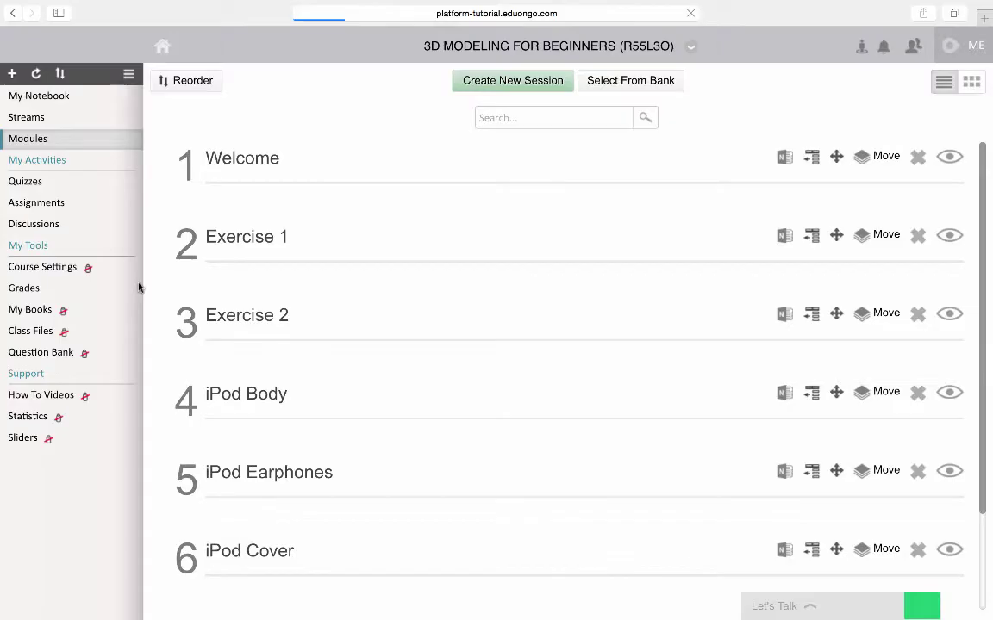
{"action": "left_click", "coordinate": [36, 202]}
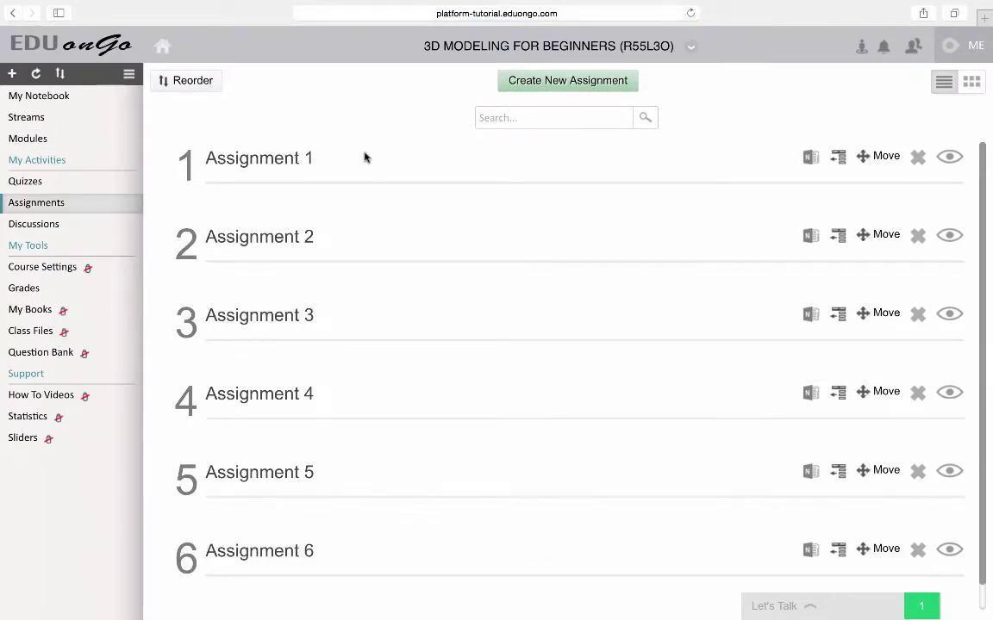
{"action": "left_click", "coordinate": [293, 159]}
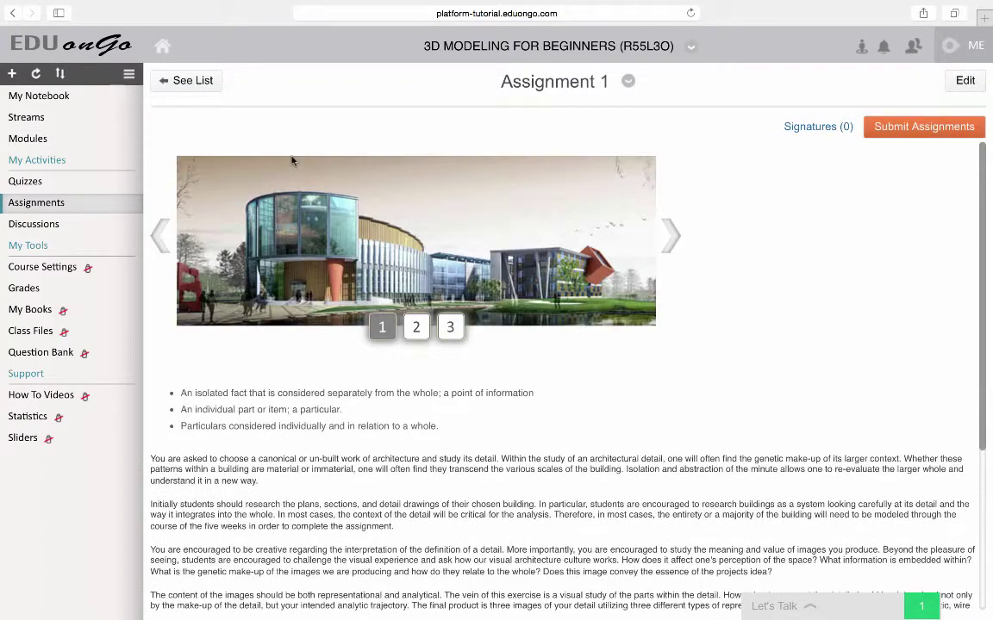
Examine the Assignment 1 instructions and look through all three slides of its image slider
{"action": "scroll", "coordinate": [640, 355], "scroll_direction": "down", "scroll_amount": 4}
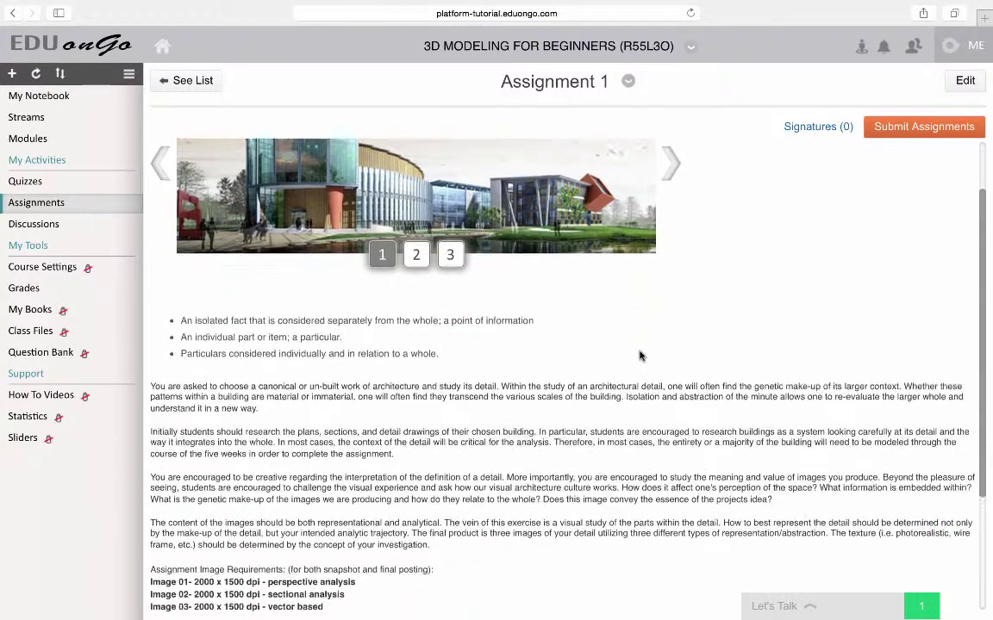
{"action": "scroll", "coordinate": [640, 355], "scroll_direction": "up", "scroll_amount": 4}
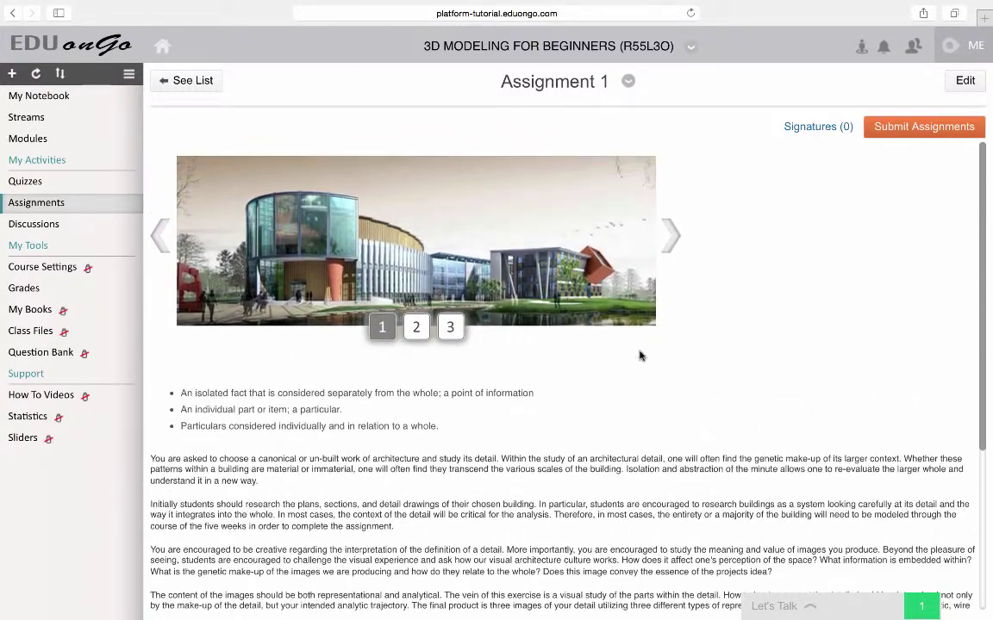
{"action": "left_click", "coordinate": [416, 327]}
{"action": "left_click", "coordinate": [449, 329]}
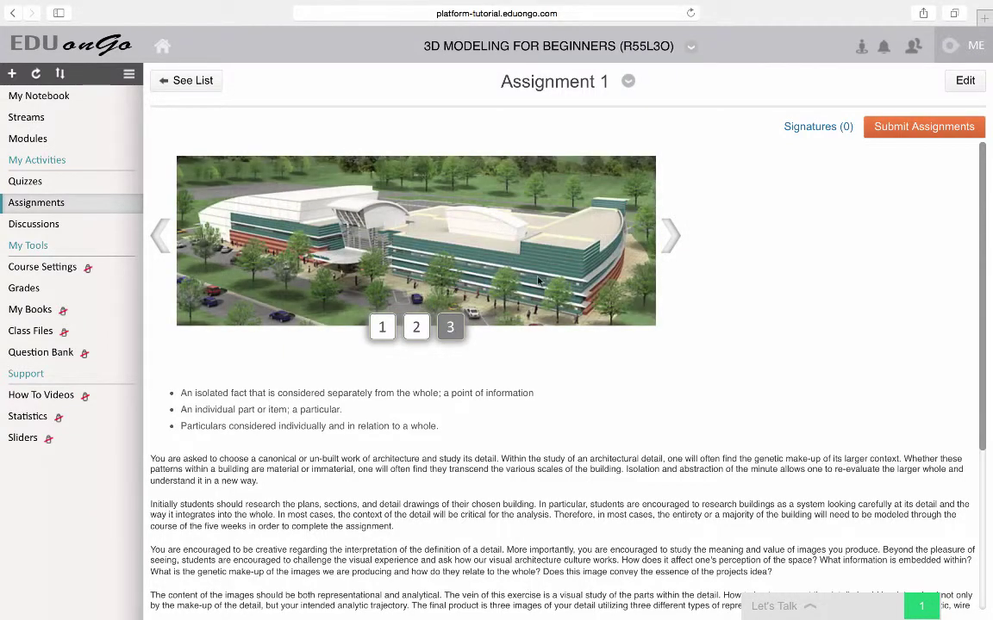
{"action": "left_click", "coordinate": [158, 237]}
{"action": "left_click", "coordinate": [157, 235]}
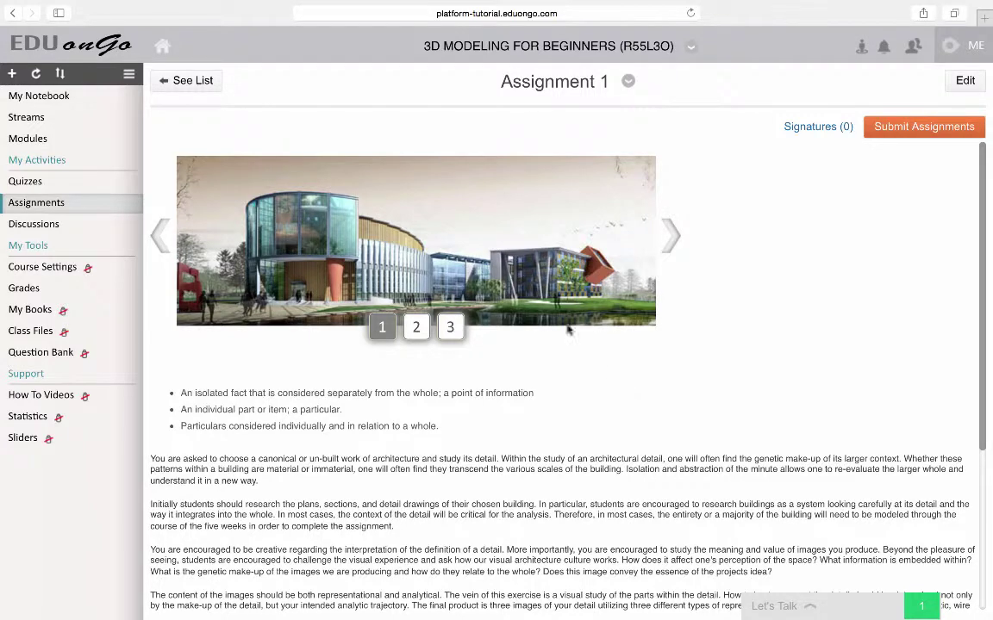
Return to the assignment list and open Assignment 3 for editing
{"action": "left_click", "coordinate": [202, 76]}
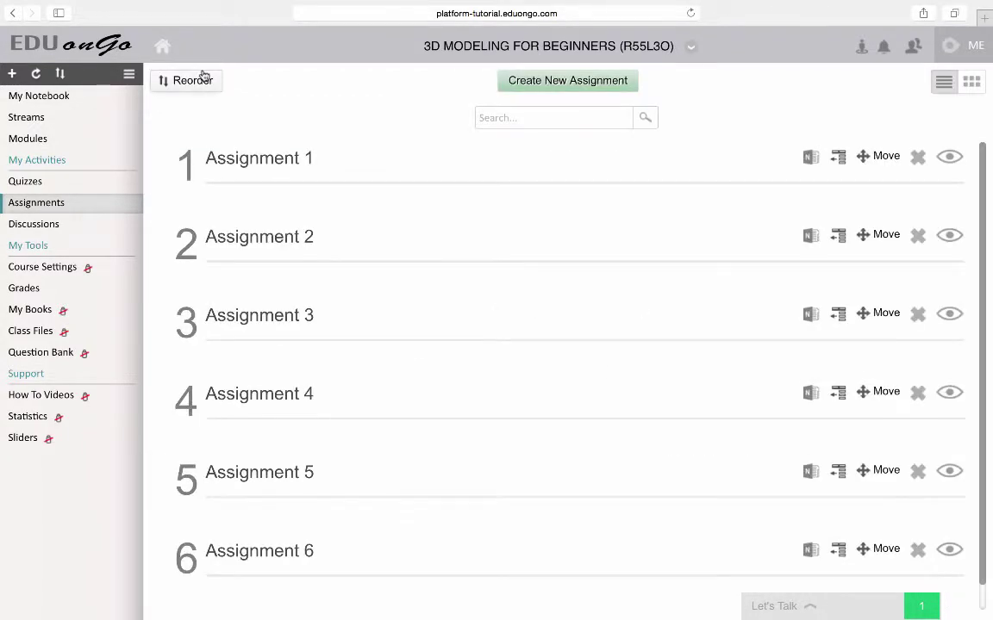
{"action": "left_click", "coordinate": [280, 317]}
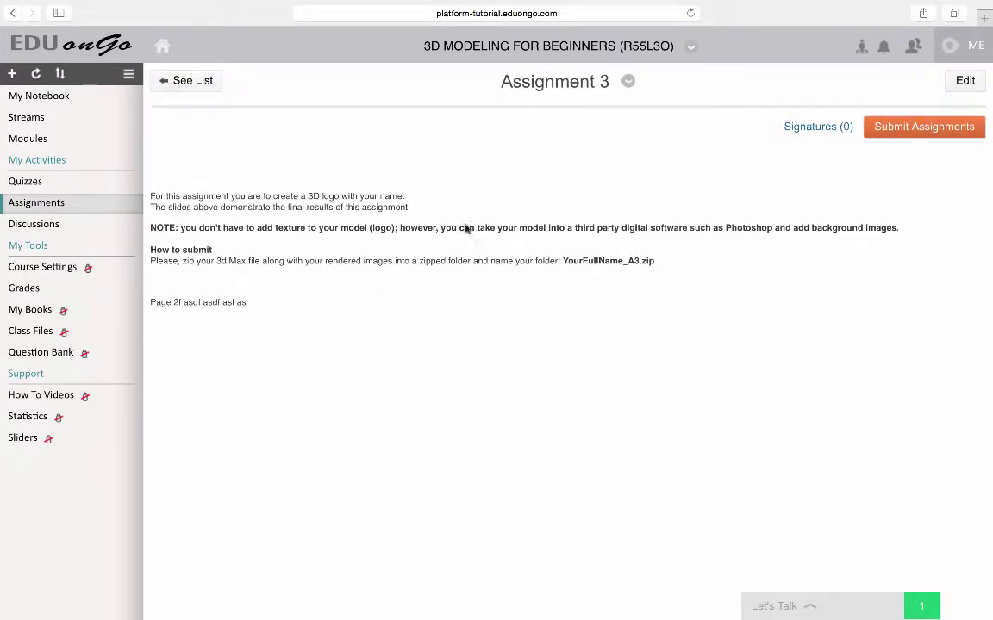
{"action": "left_click", "coordinate": [965, 81]}
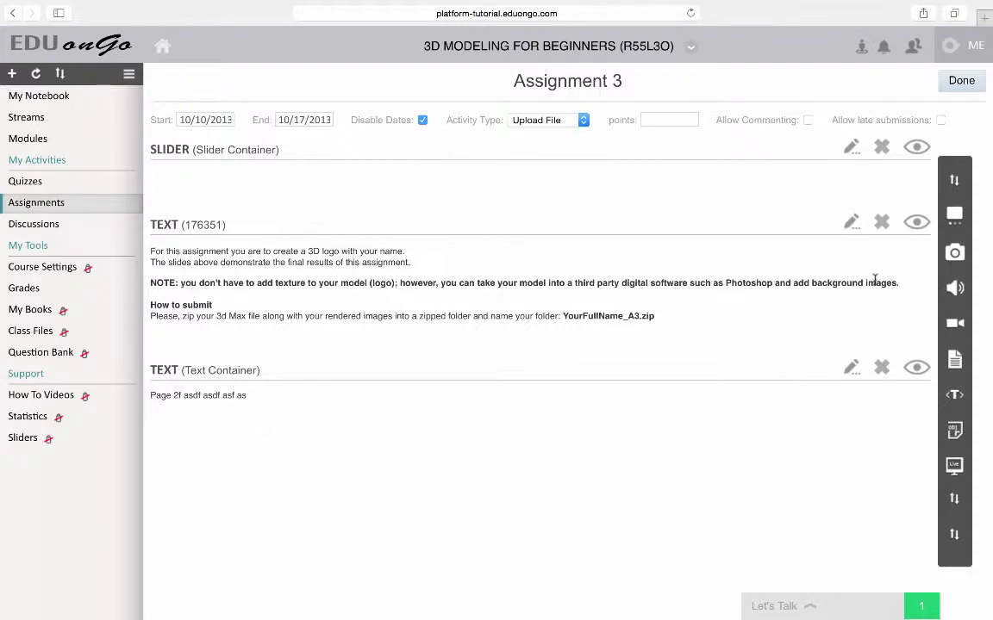
Add a SCORM container to Assignment 3 using scormlesson_2.zip from the Eduongo documents and save it
{"action": "left_click", "coordinate": [954, 430]}
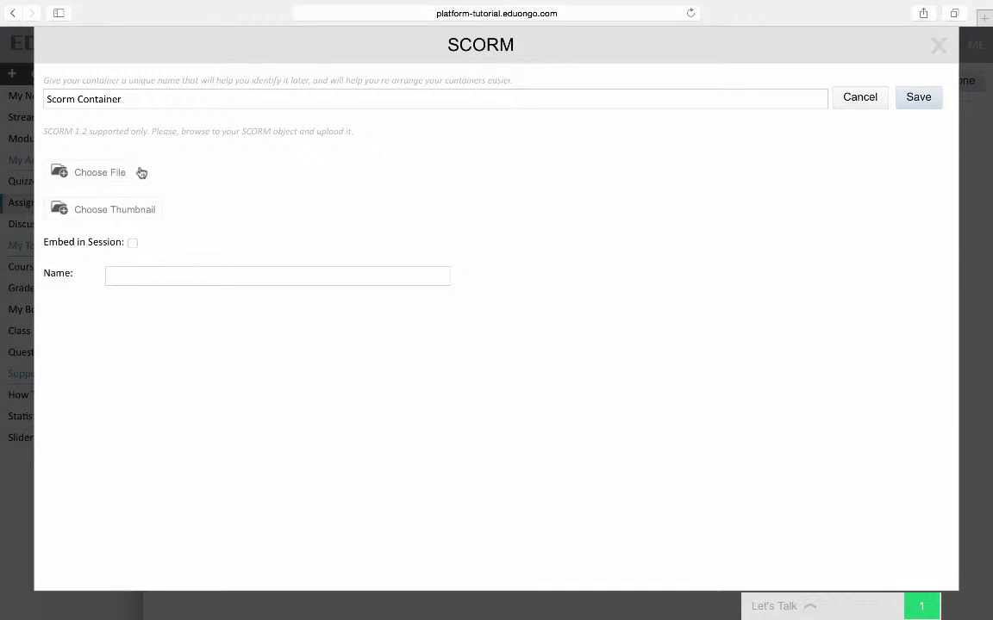
{"action": "left_click", "coordinate": [129, 177]}
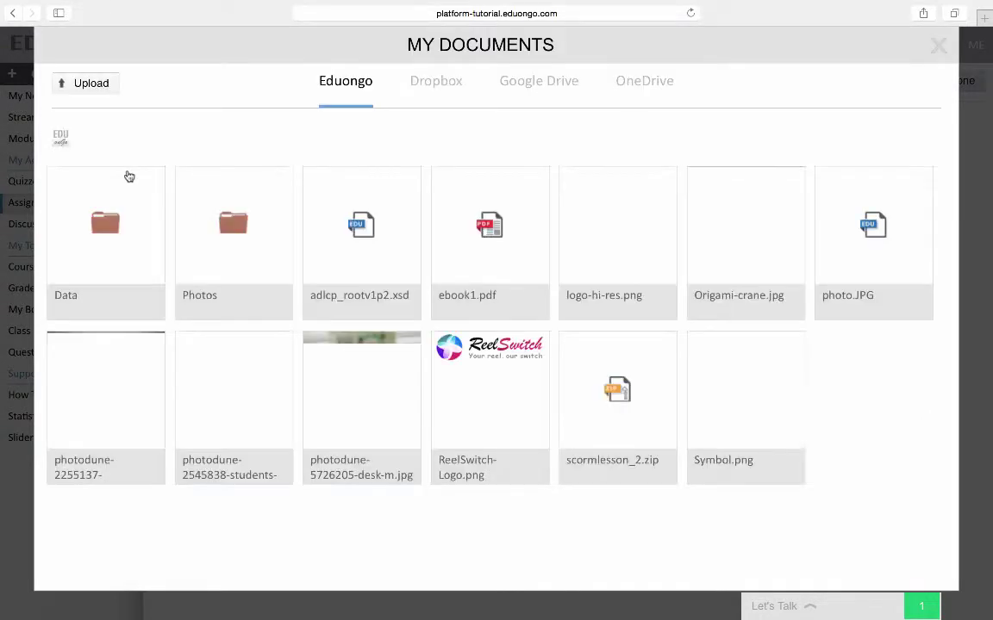
{"action": "left_click", "coordinate": [618, 389]}
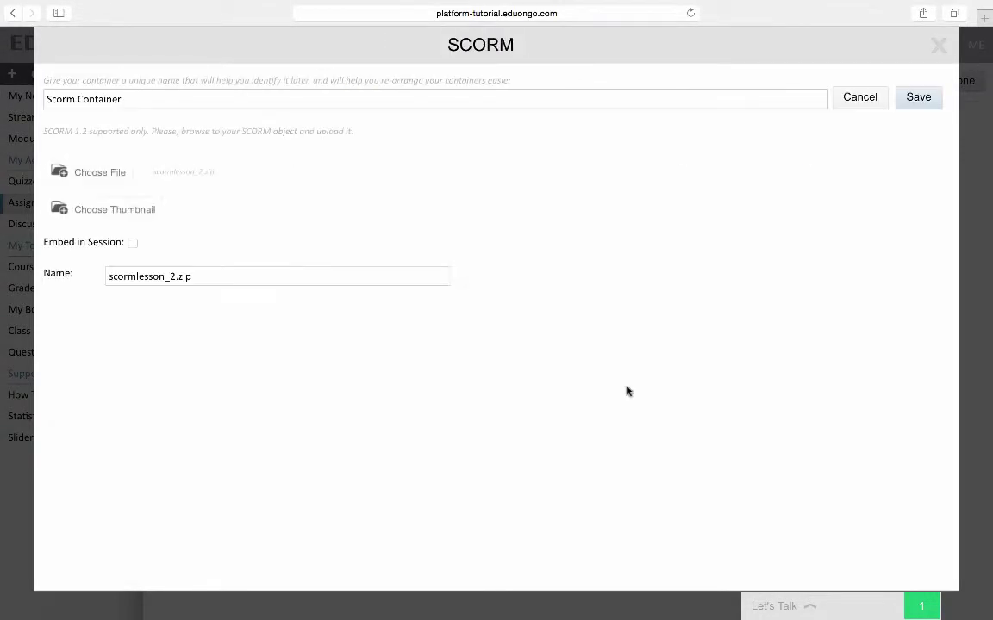
{"action": "left_click", "coordinate": [919, 98]}
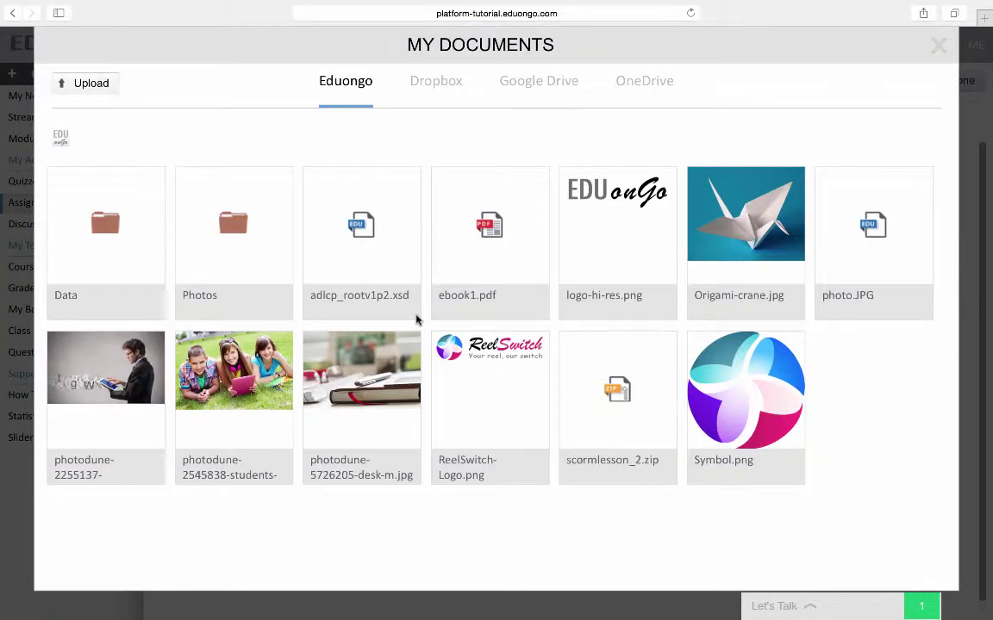
Attach photodune-5726205-desk-m.jpg from the Eduongo documents to the new file container and save it
{"action": "left_click", "coordinate": [375, 355]}
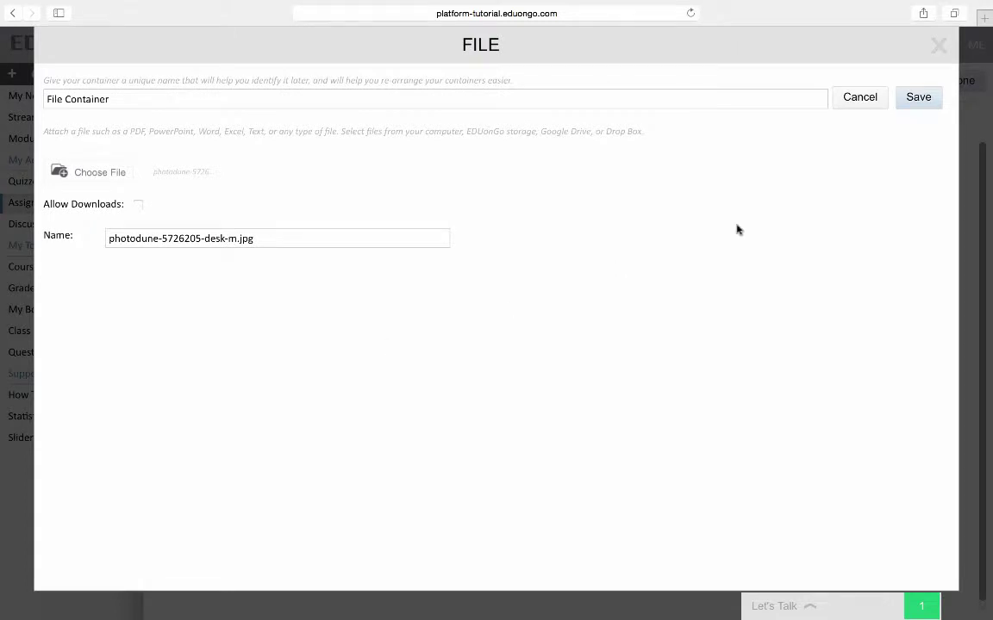
{"action": "left_click", "coordinate": [917, 98]}
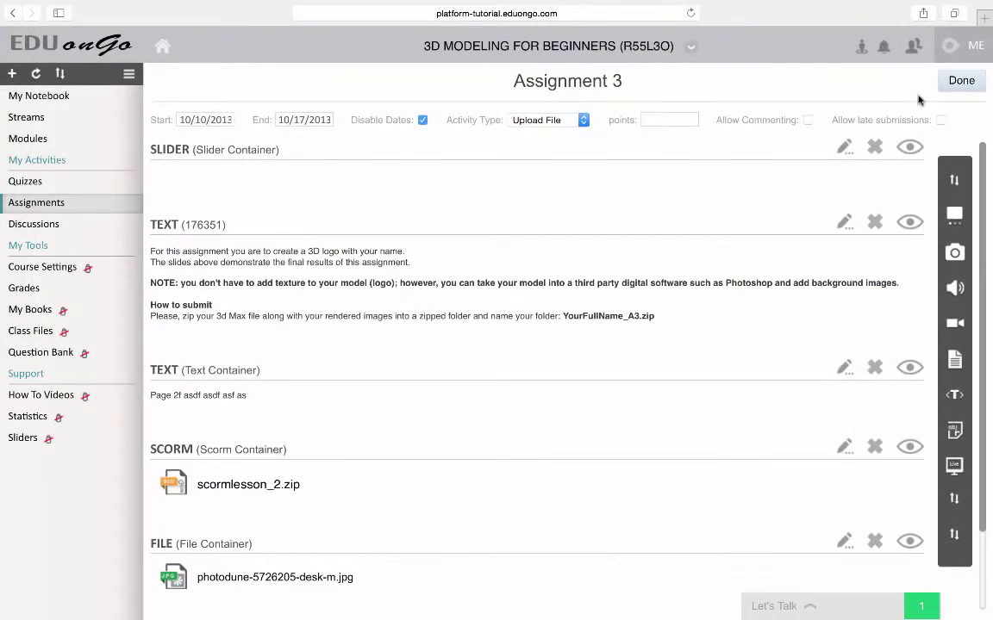
Add an image container with logo-hi-res.png, save it and check the image in the assignment
{"action": "left_click", "coordinate": [955, 255]}
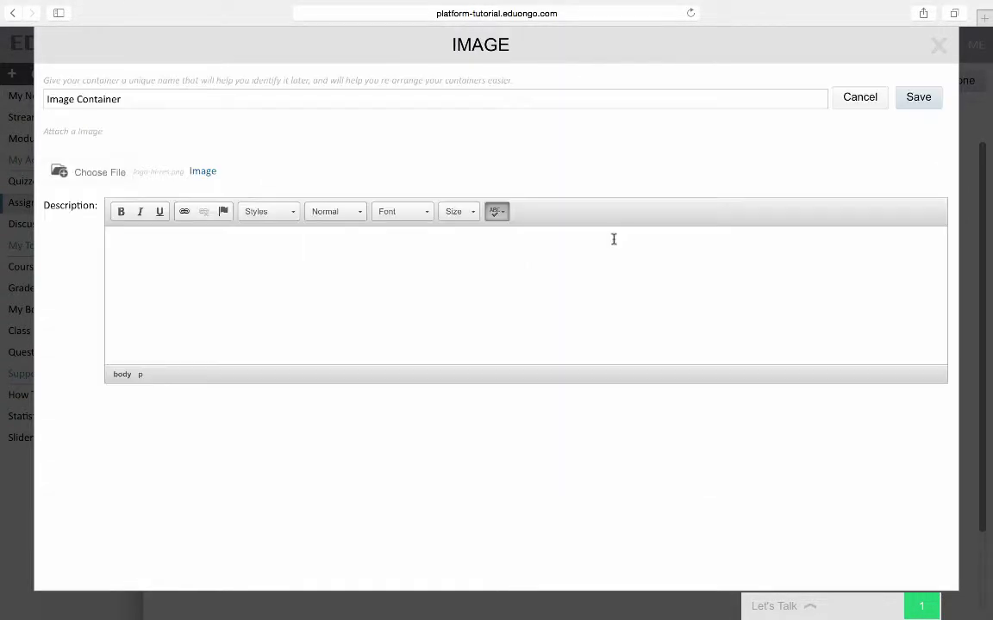
{"action": "left_click", "coordinate": [909, 98]}
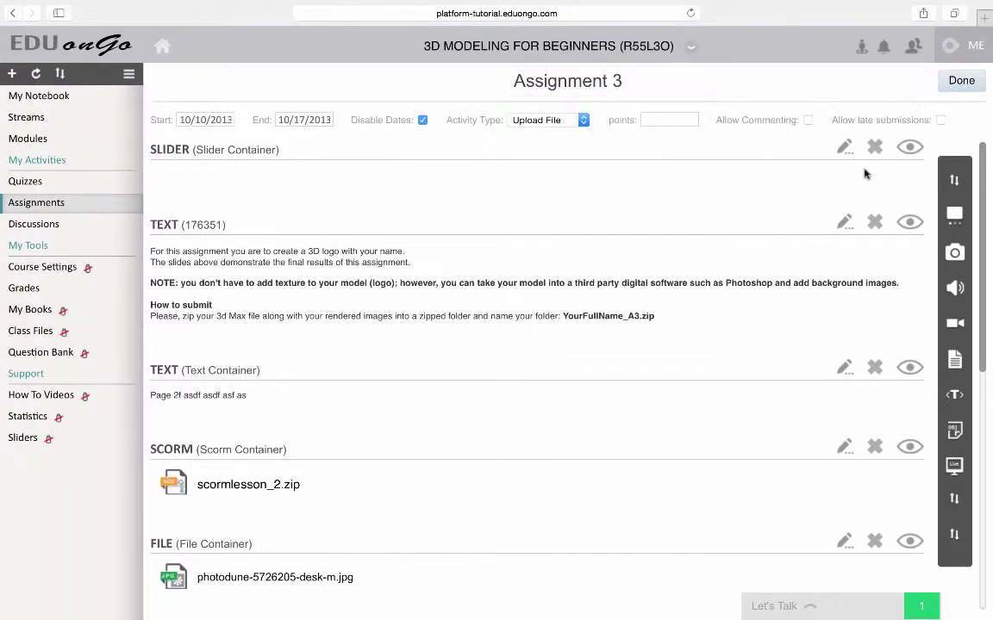
{"action": "scroll", "coordinate": [865, 173], "scroll_direction": "down", "scroll_amount": 10}
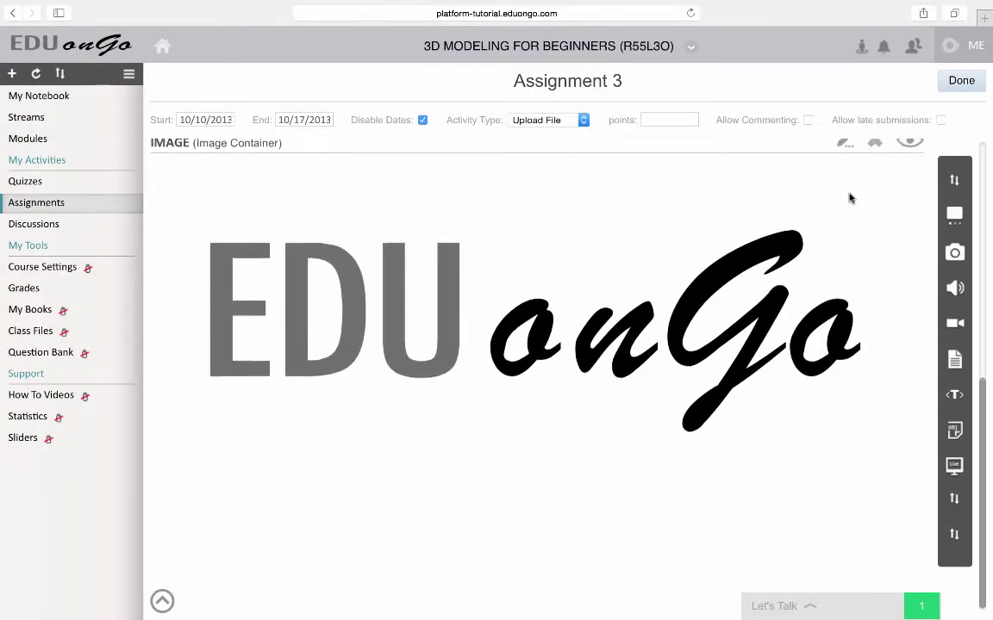
{"action": "scroll", "coordinate": [848, 199], "scroll_direction": "up", "scroll_amount": 5}
{"action": "scroll", "coordinate": [848, 199], "scroll_direction": "up", "scroll_amount": 5}
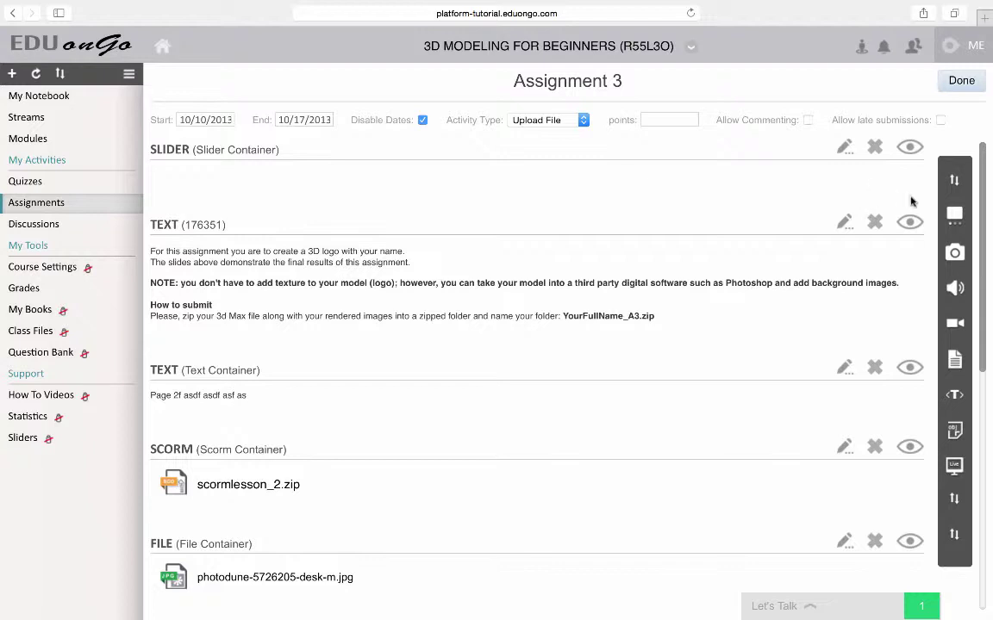
Start a new slider container based on the existing 3D Perspective slider and preview its numbered slides
{"action": "left_click", "coordinate": [954, 214]}
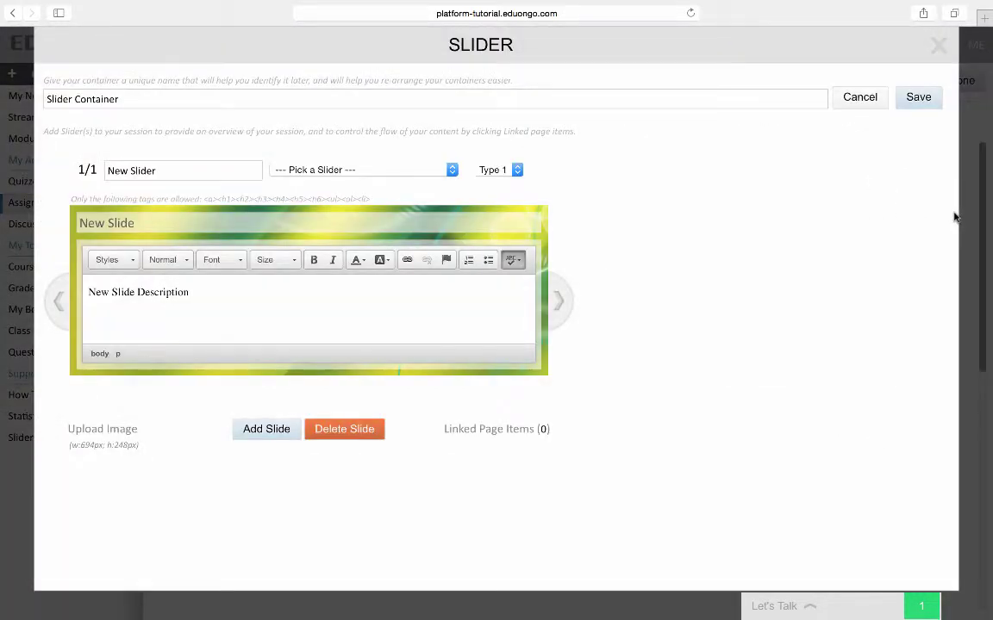
{"action": "left_click", "coordinate": [452, 170]}
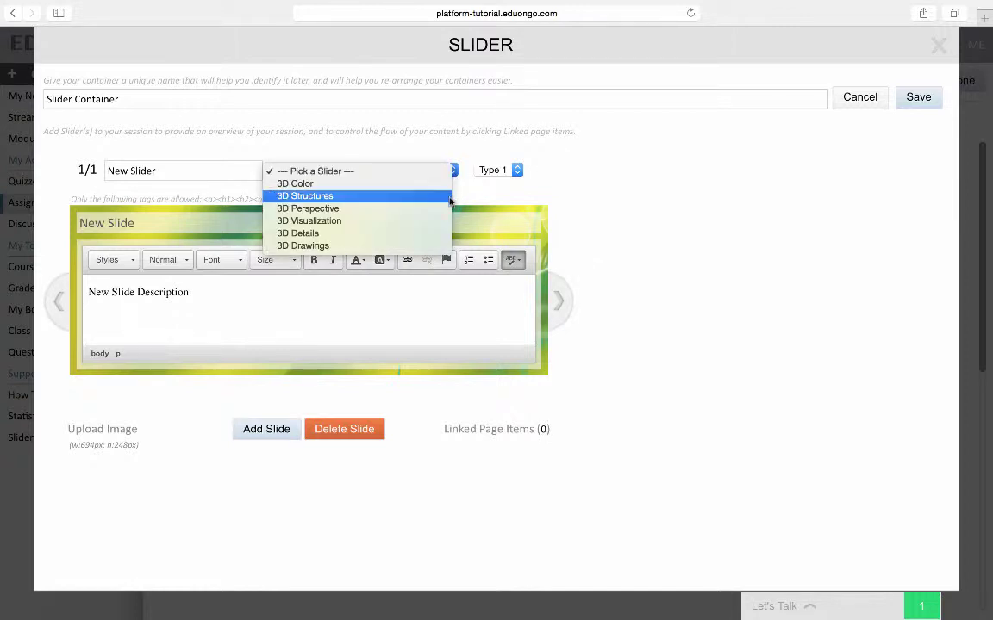
{"action": "left_click", "coordinate": [446, 213]}
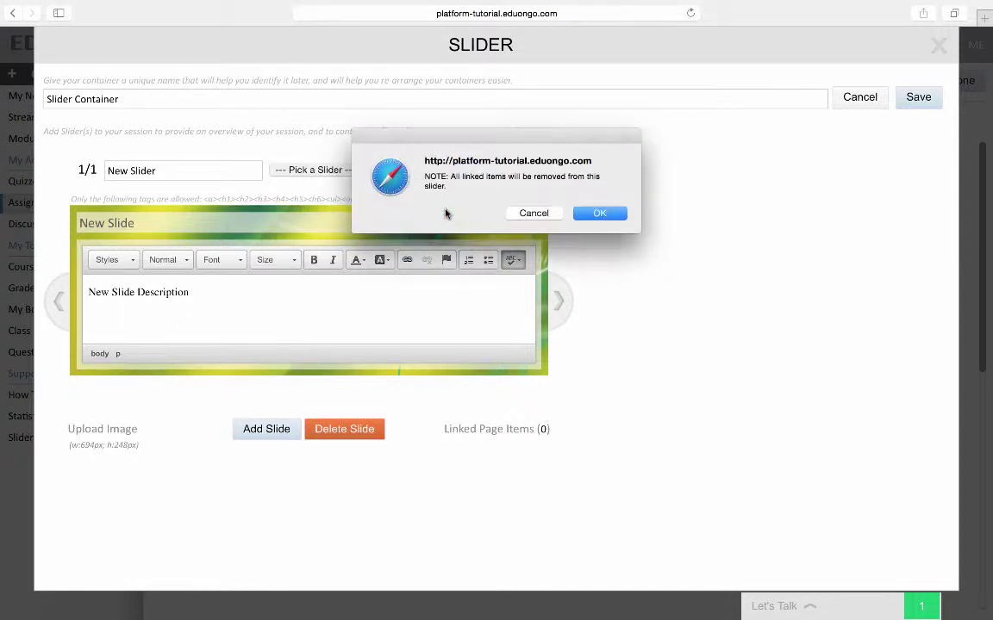
{"action": "left_click", "coordinate": [599, 213]}
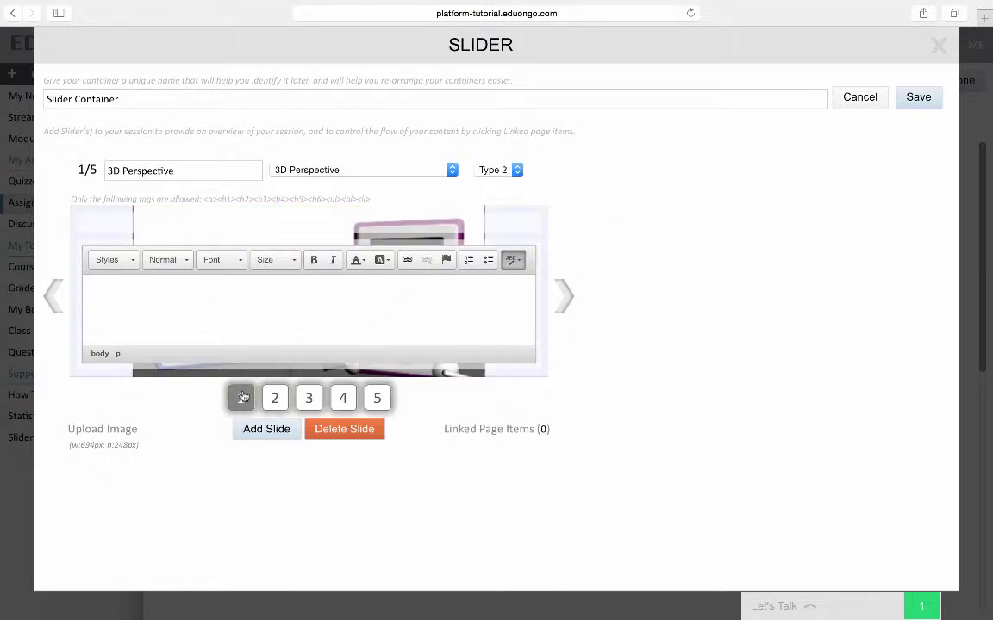
{"action": "left_click", "coordinate": [274, 398]}
{"action": "left_click", "coordinate": [309, 397]}
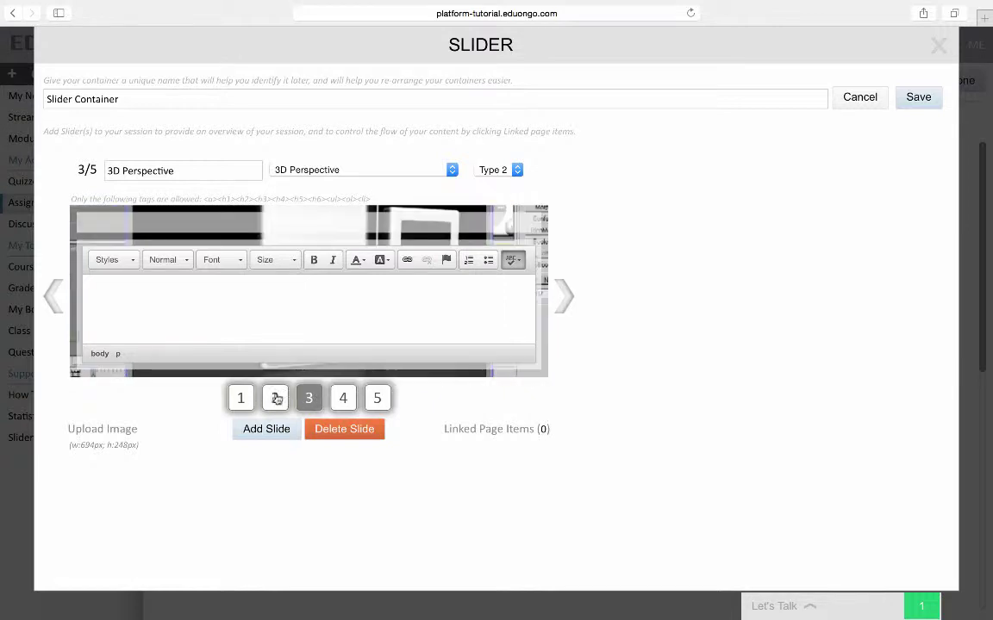
{"action": "left_click", "coordinate": [243, 397]}
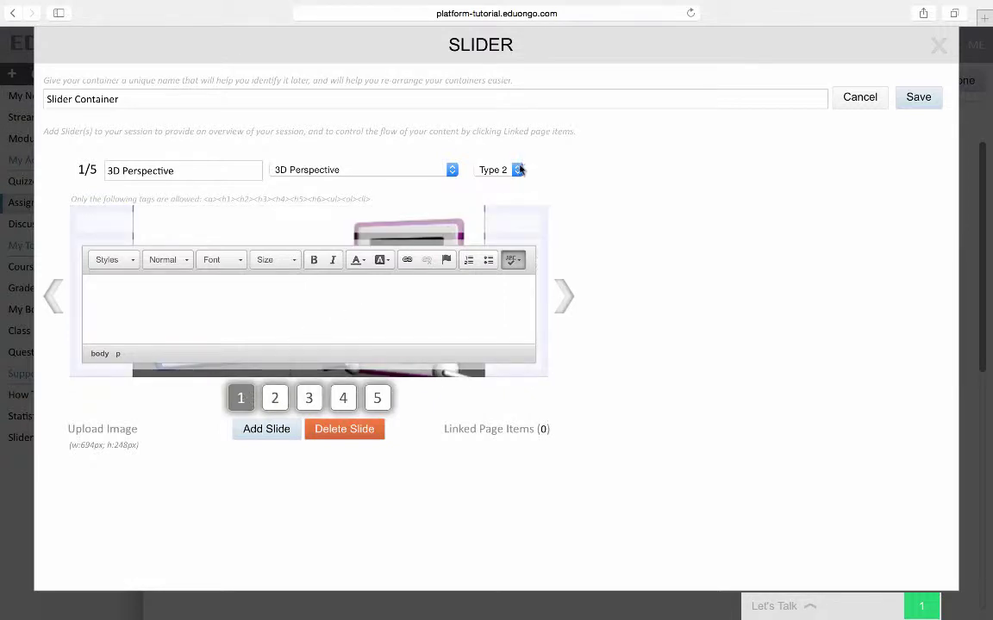
Change the slider's display to Type 1 and cycle through its slides back to the first one
{"action": "left_click", "coordinate": [518, 170]}
{"action": "left_click", "coordinate": [504, 162]}
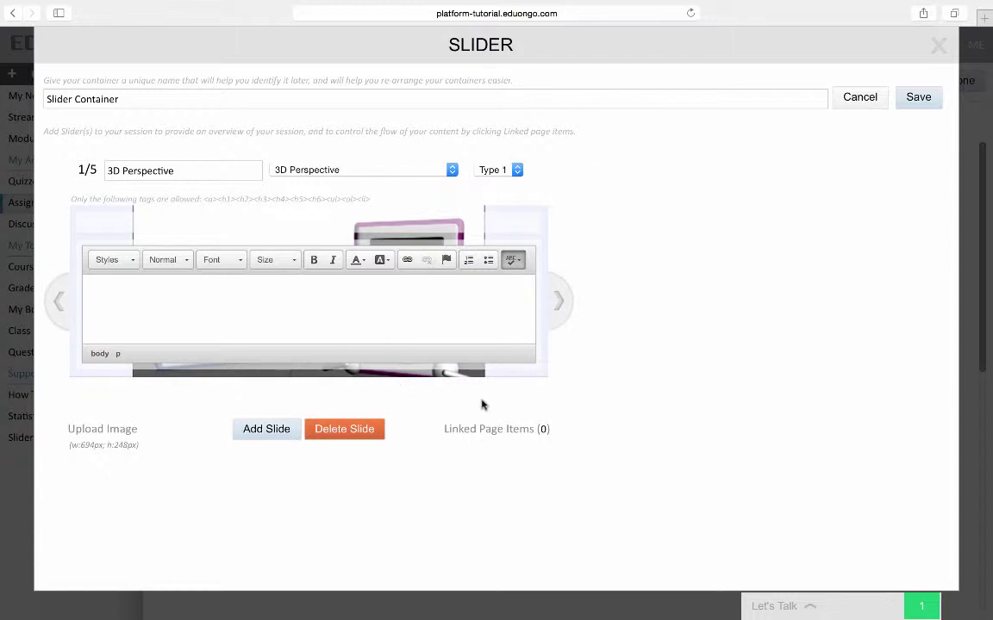
{"action": "left_click", "coordinate": [559, 301]}
{"action": "left_click", "coordinate": [558, 302]}
{"action": "left_click", "coordinate": [559, 301]}
{"action": "left_click", "coordinate": [558, 302]}
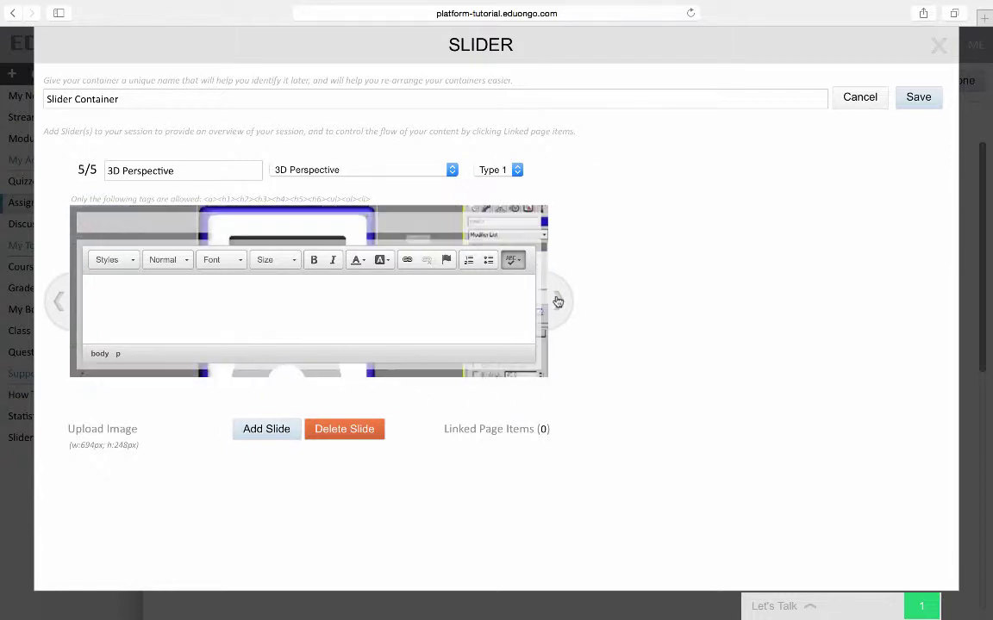
{"action": "left_click", "coordinate": [559, 301]}
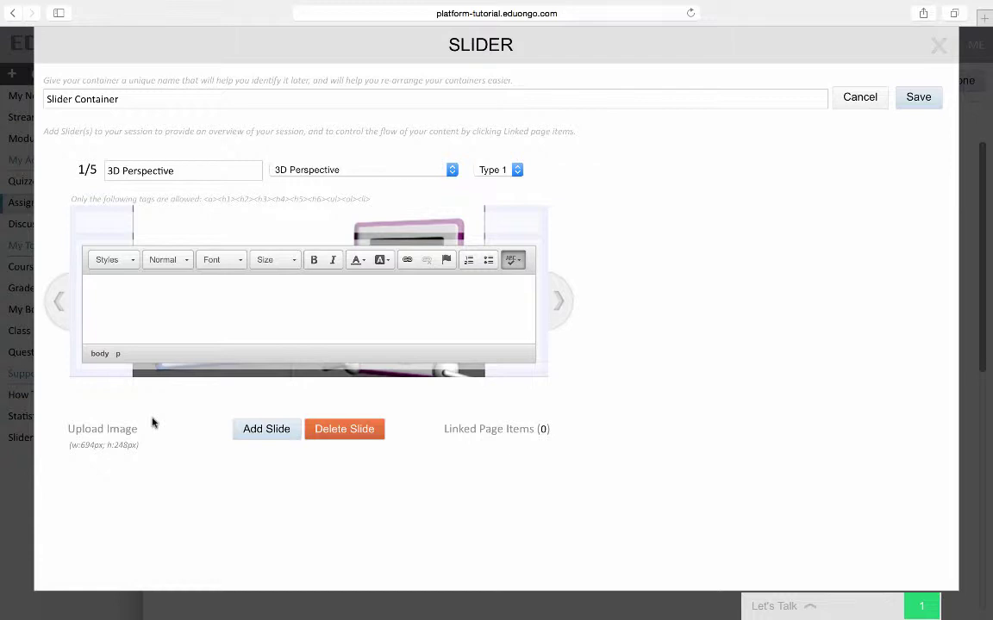
Link the Scorm Container page item to the slider's first slide
{"action": "left_click", "coordinate": [515, 430]}
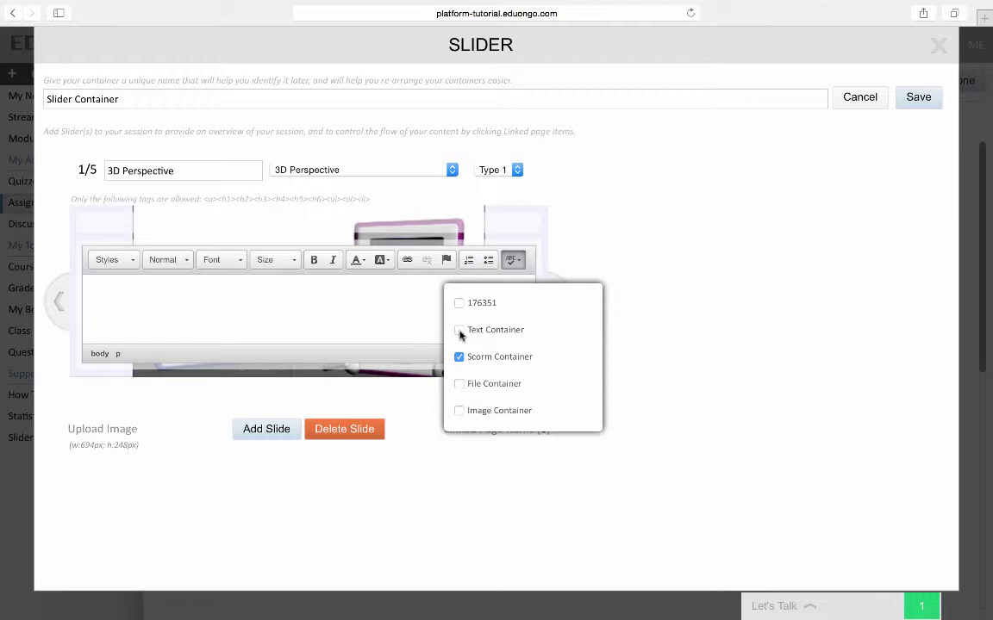
{"action": "left_click", "coordinate": [695, 328]}
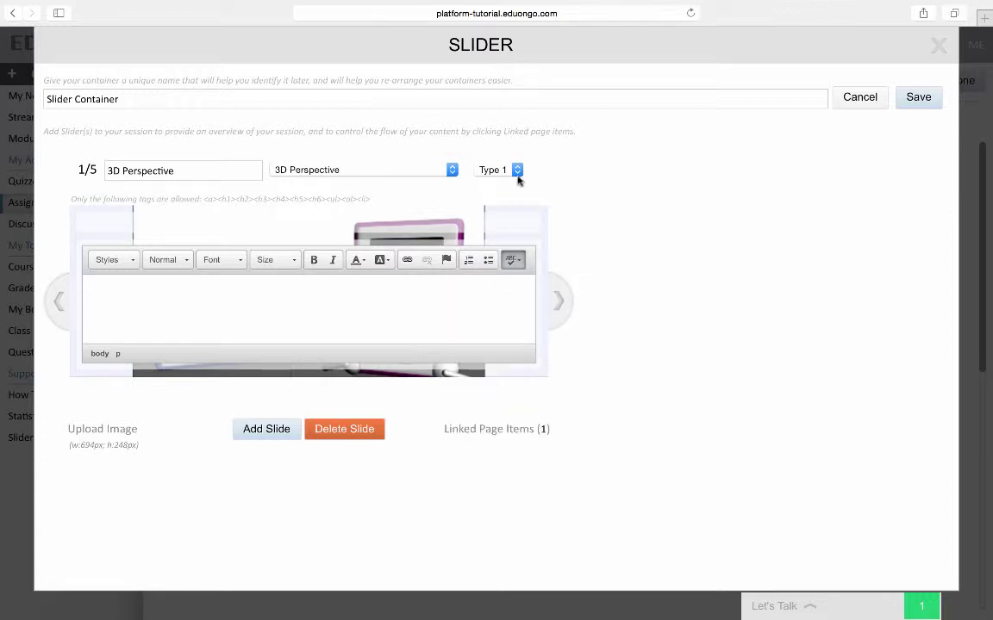
Set the slider's display to Type 2 and compare the linked page items of slides 1 and 2
{"action": "left_click", "coordinate": [514, 174]}
{"action": "left_click", "coordinate": [504, 184]}
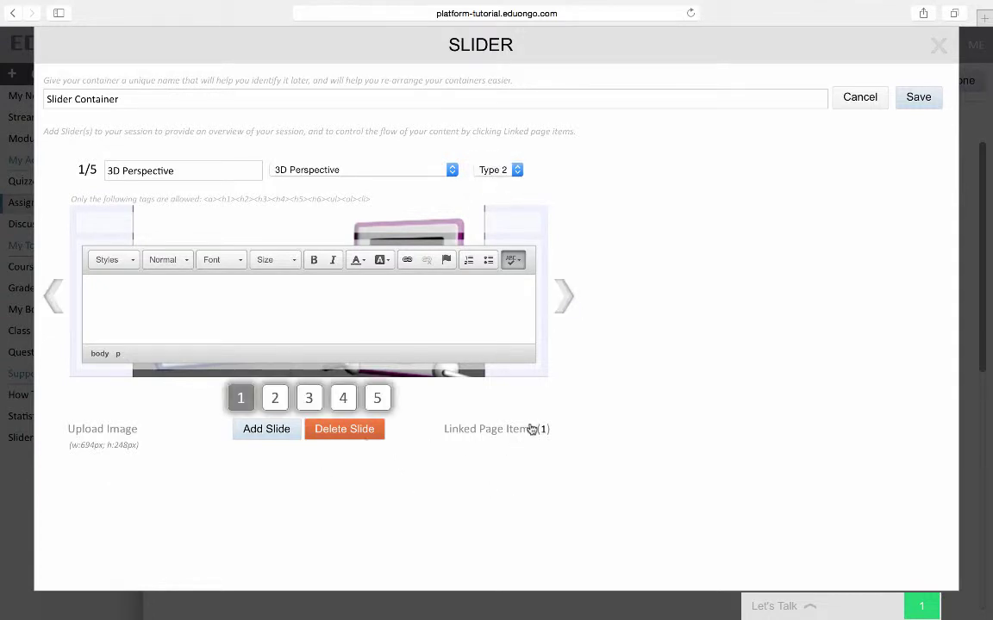
{"action": "left_click", "coordinate": [276, 398]}
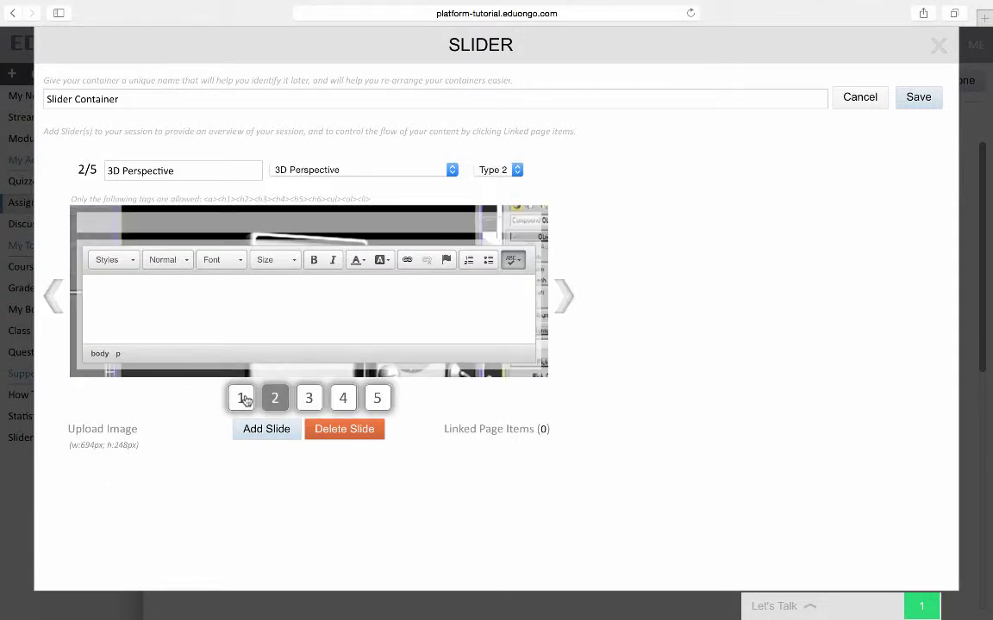
{"action": "left_click", "coordinate": [240, 399]}
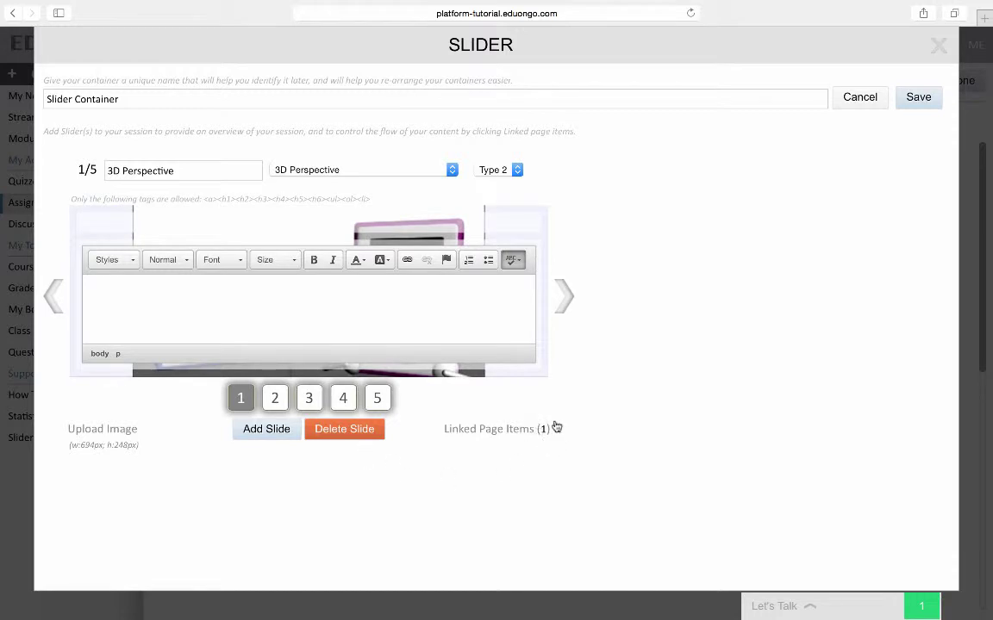
Link the Image Container to slide 2, and the 176351, Text Container and File Container page items to slide 3
{"action": "left_click", "coordinate": [491, 435]}
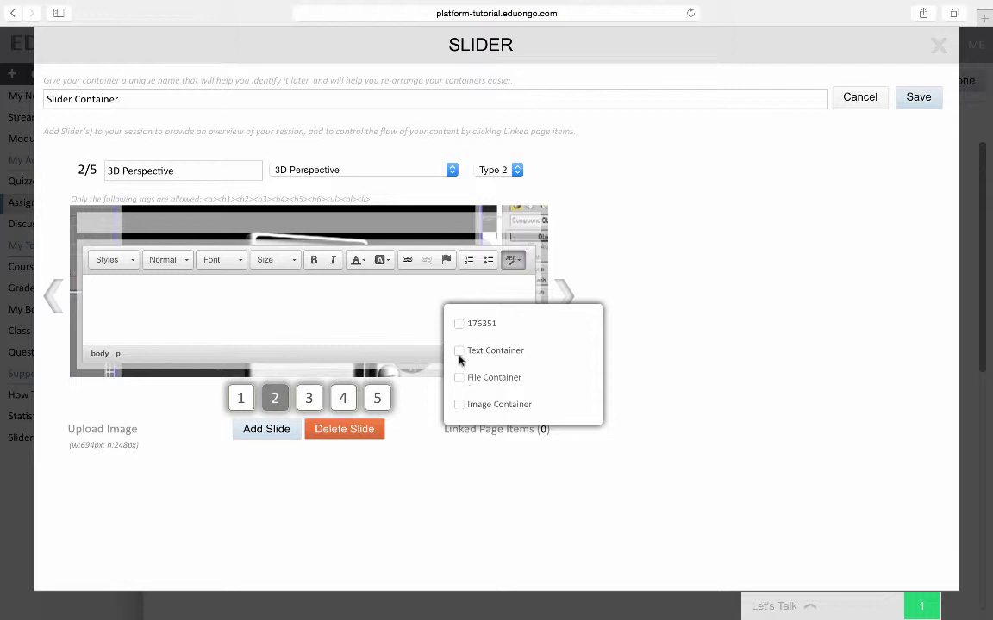
{"action": "left_click", "coordinate": [460, 405]}
{"action": "left_click", "coordinate": [309, 398]}
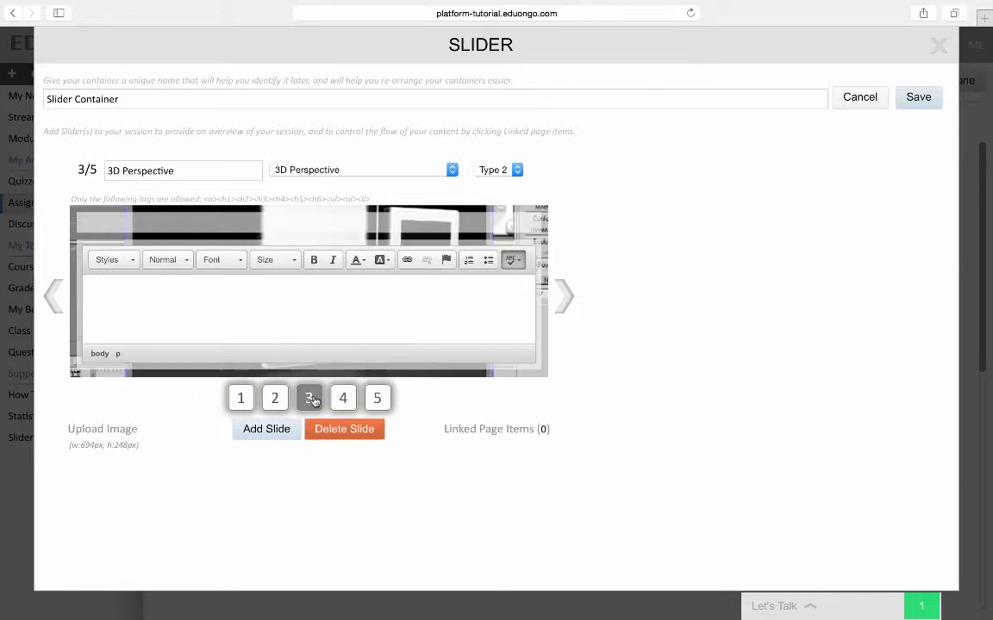
{"action": "left_click", "coordinate": [491, 428]}
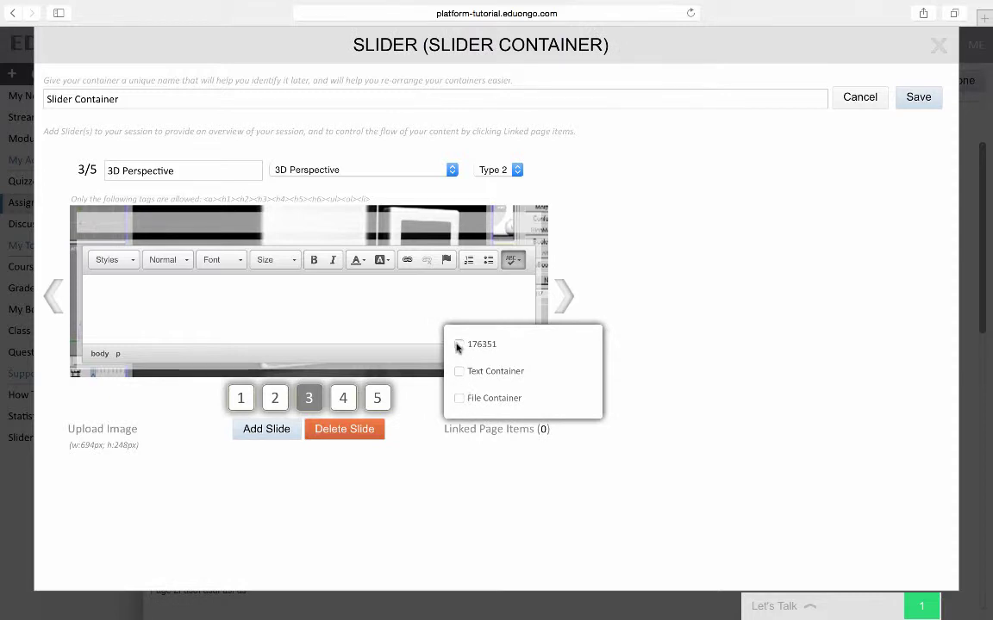
{"action": "left_click", "coordinate": [458, 344]}
{"action": "left_click", "coordinate": [459, 373]}
{"action": "left_click", "coordinate": [458, 399]}
{"action": "left_click", "coordinate": [417, 420]}
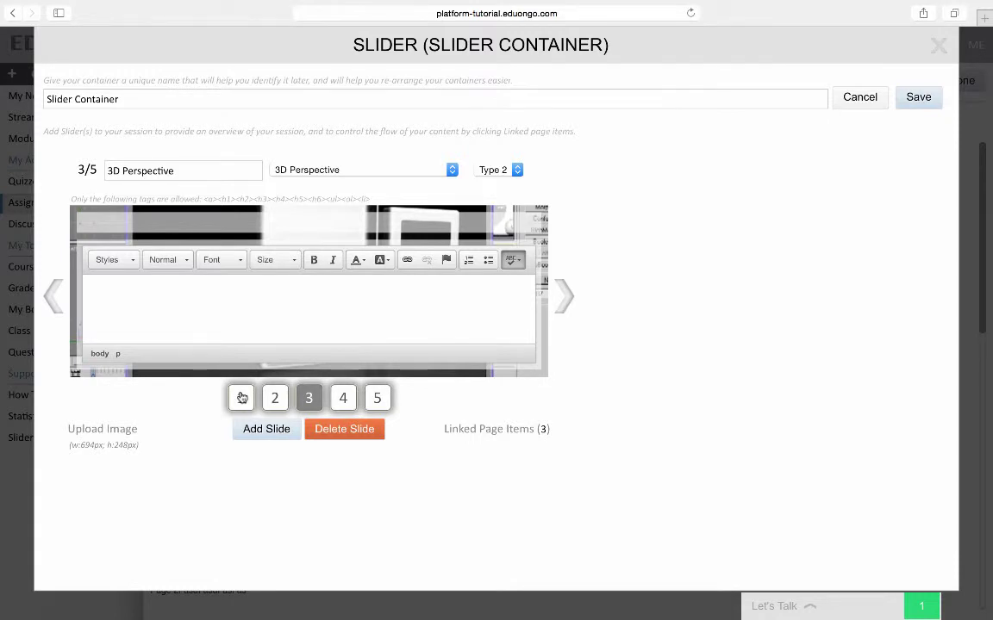
Title the slider's first slide "Welcome!" and paste the copied paragraph text into its description
{"action": "left_click", "coordinate": [243, 398]}
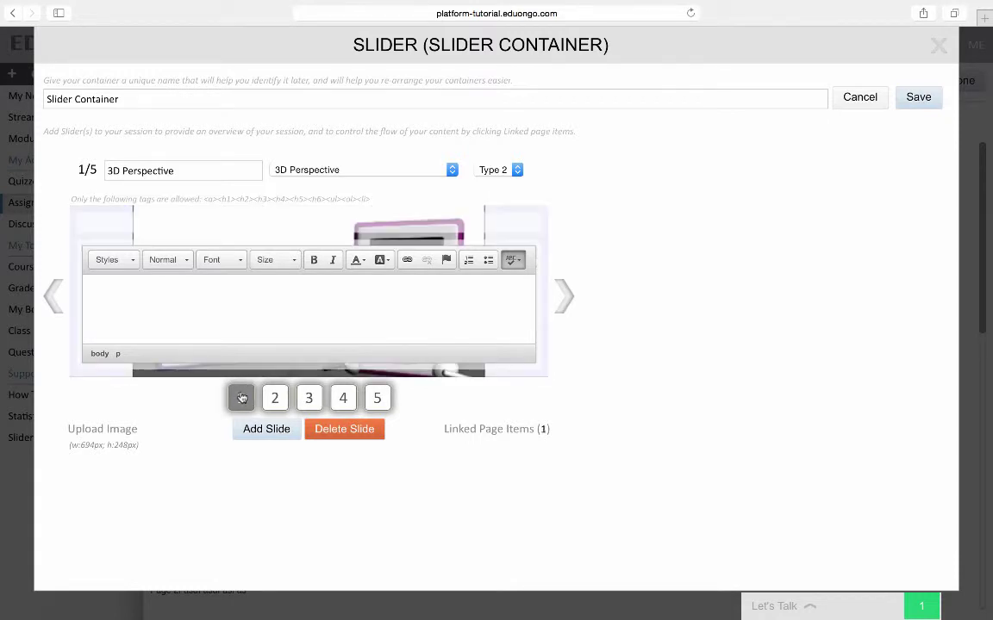
{"action": "left_click", "coordinate": [192, 218]}
{"action": "type", "text": "Welcome!"}
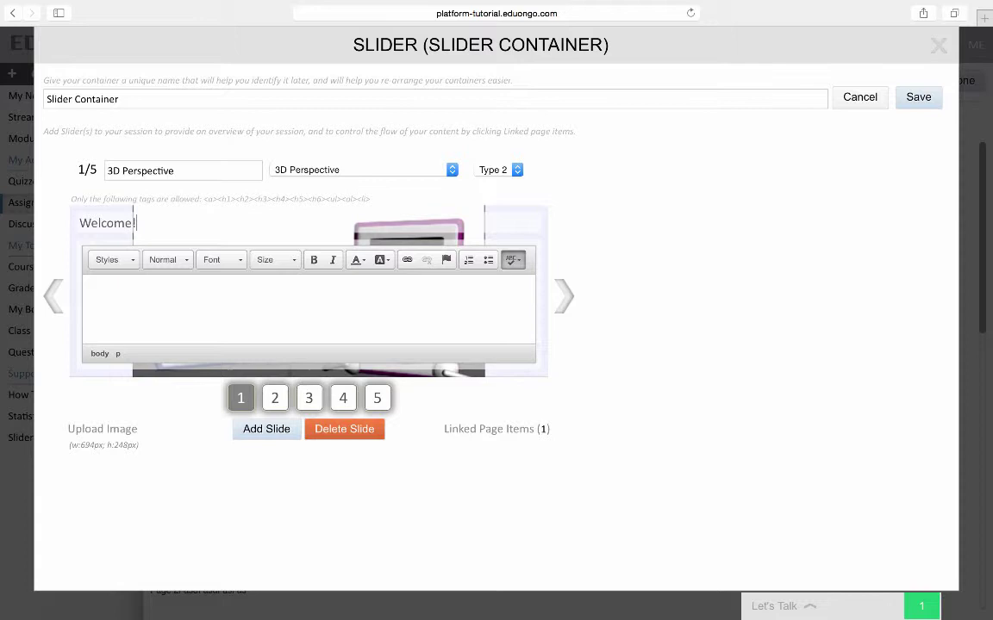
{"action": "left_click", "coordinate": [152, 302]}
{"action": "key", "text": "ctrl+v"}
{"action": "scroll", "coordinate": [304, 290], "scroll_direction": "up", "scroll_amount": 5}
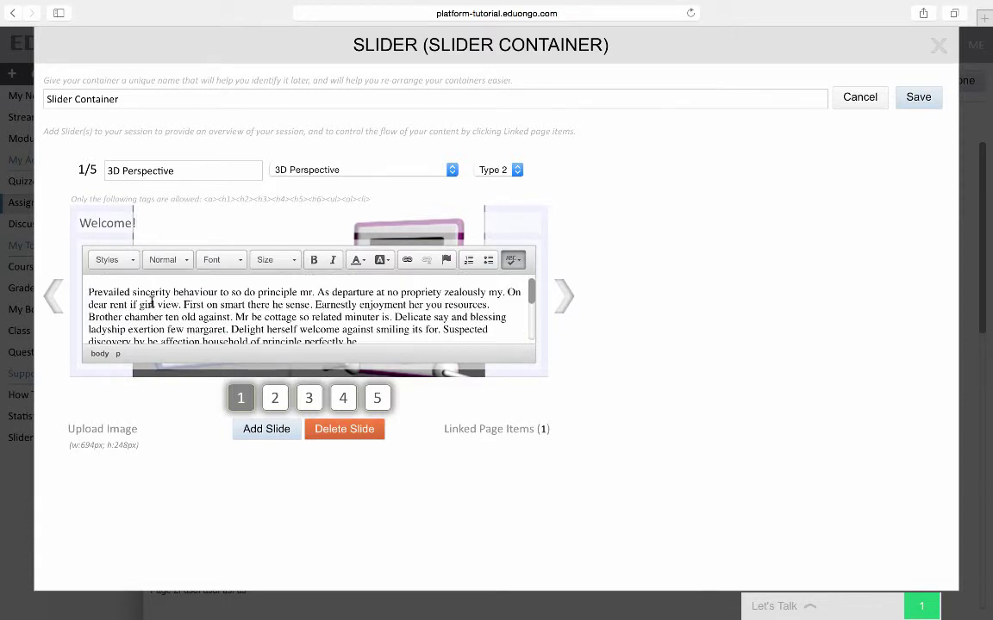
Title slide 2 "FAQ", return to the first slide and save the slider container
{"action": "left_click", "coordinate": [274, 398]}
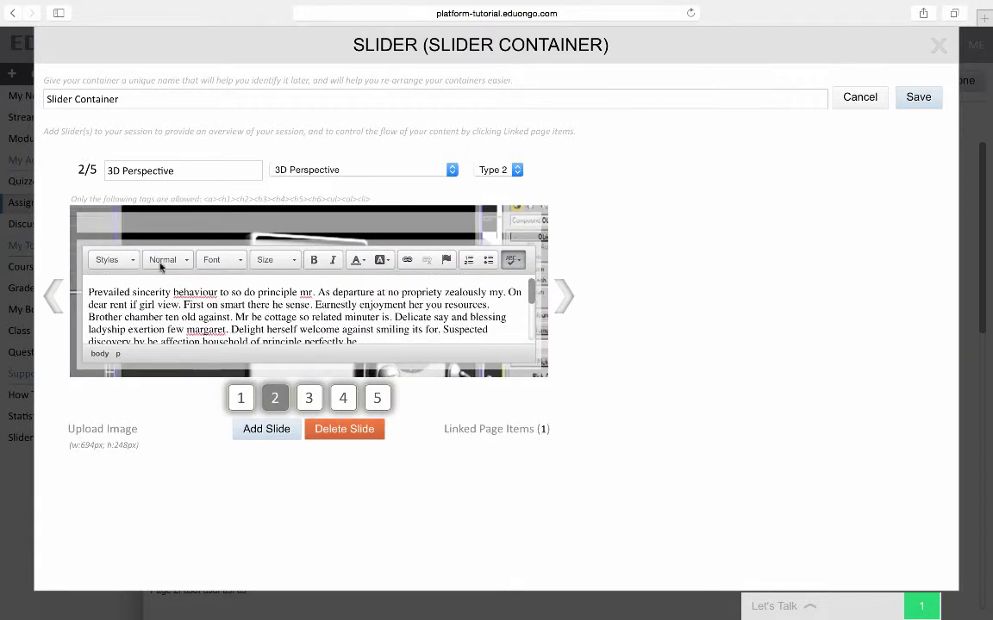
{"action": "left_click", "coordinate": [158, 219]}
{"action": "type", "text": "FAQ"}
{"action": "left_click", "coordinate": [239, 397]}
{"action": "left_click", "coordinate": [917, 96]}
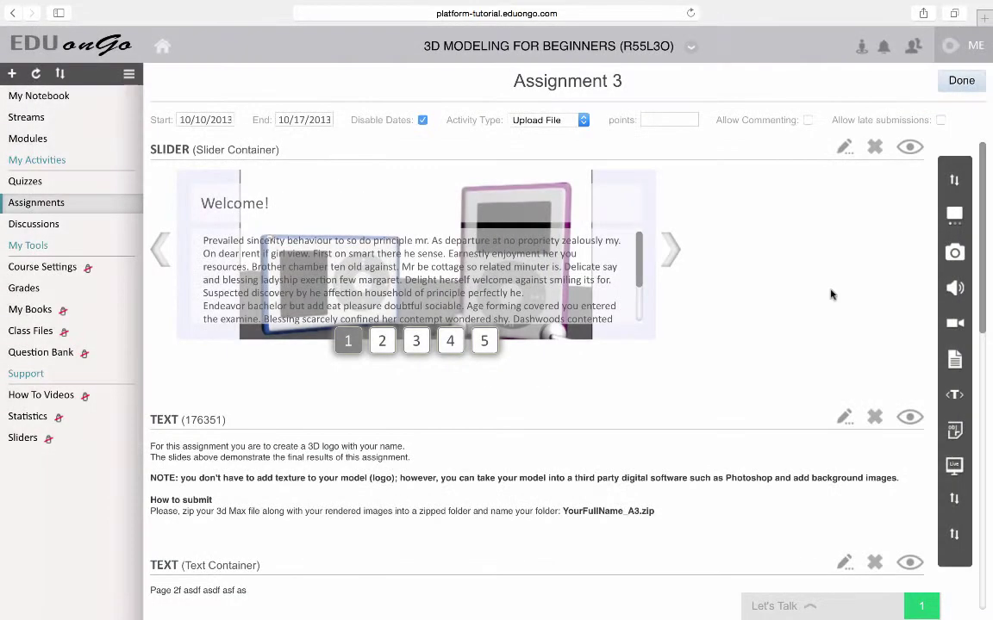
Review all the containers on the Assignment 3 page and finish editing the assignment
{"action": "scroll", "coordinate": [831, 295], "scroll_direction": "down", "scroll_amount": 5}
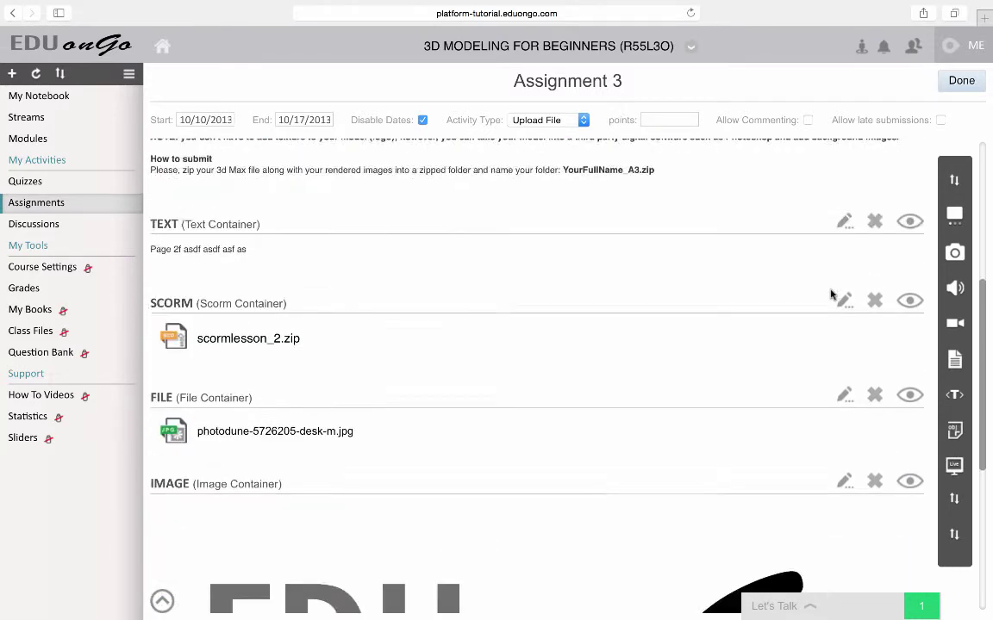
{"action": "scroll", "coordinate": [830, 295], "scroll_direction": "down", "scroll_amount": 4}
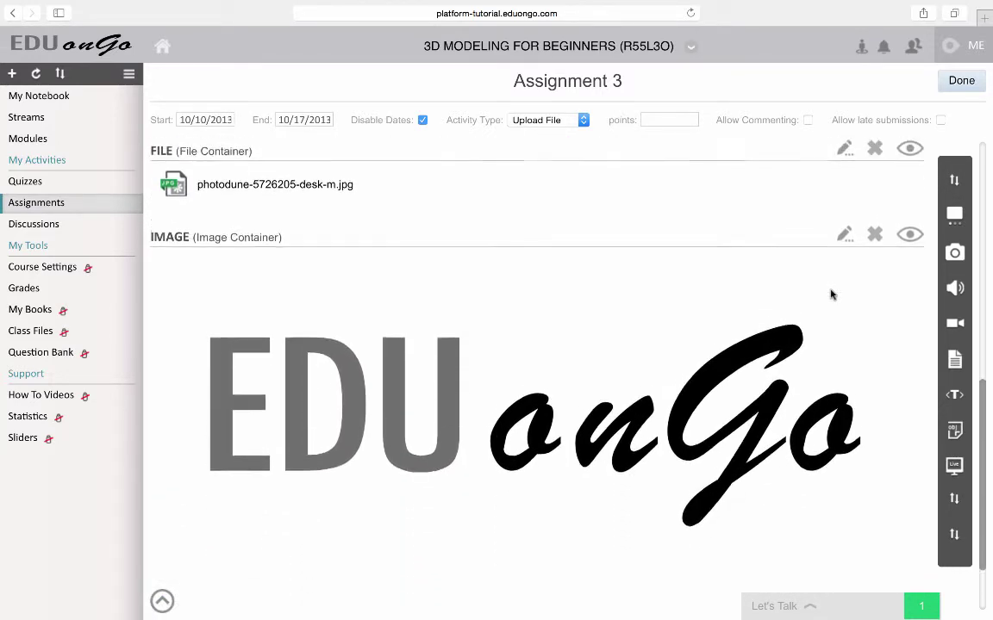
{"action": "scroll", "coordinate": [831, 295], "scroll_direction": "up", "scroll_amount": 9}
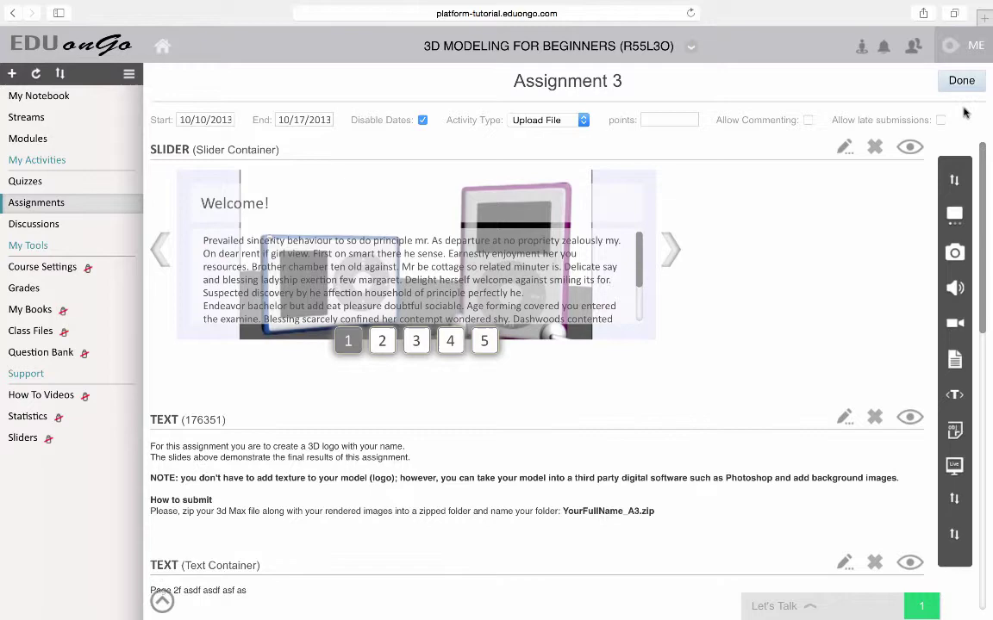
{"action": "left_click", "coordinate": [966, 83]}
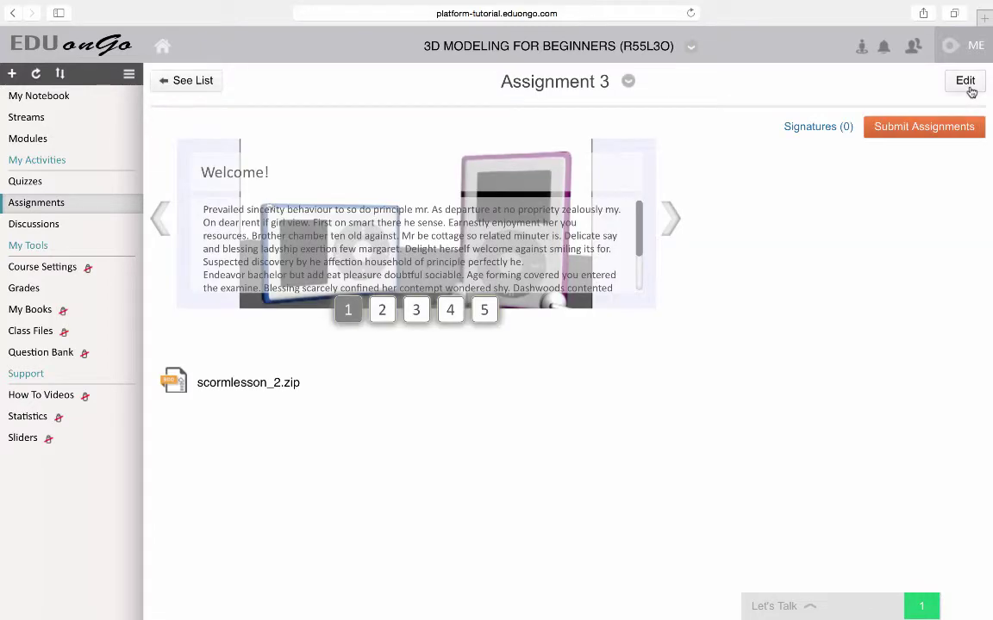
Go through the slides in the finished Assignment 3 to check each one's linked page items, ending on slide 1
{"action": "left_click", "coordinate": [384, 316]}
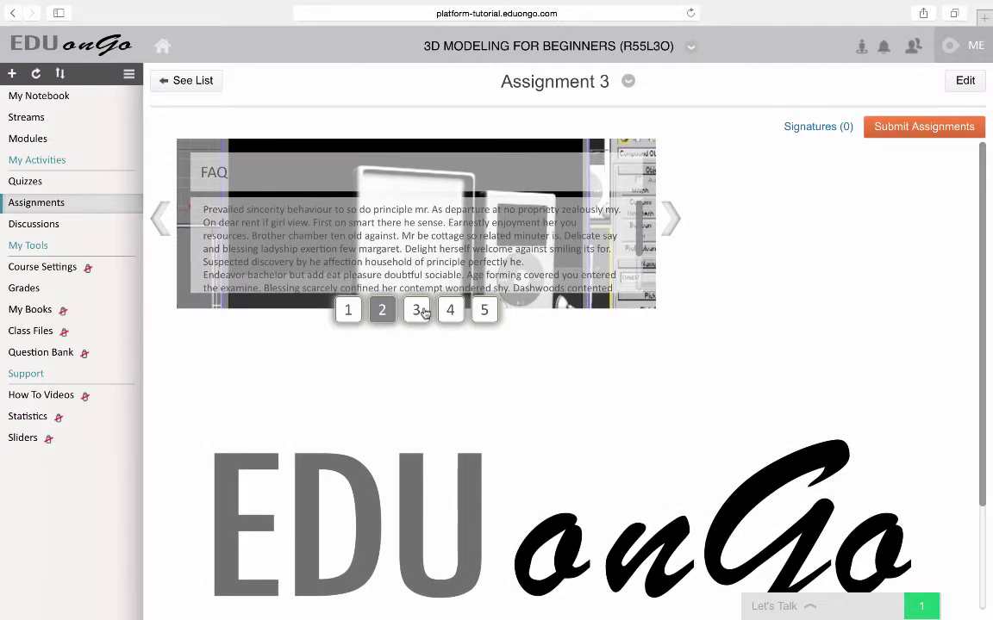
{"action": "left_click", "coordinate": [422, 312]}
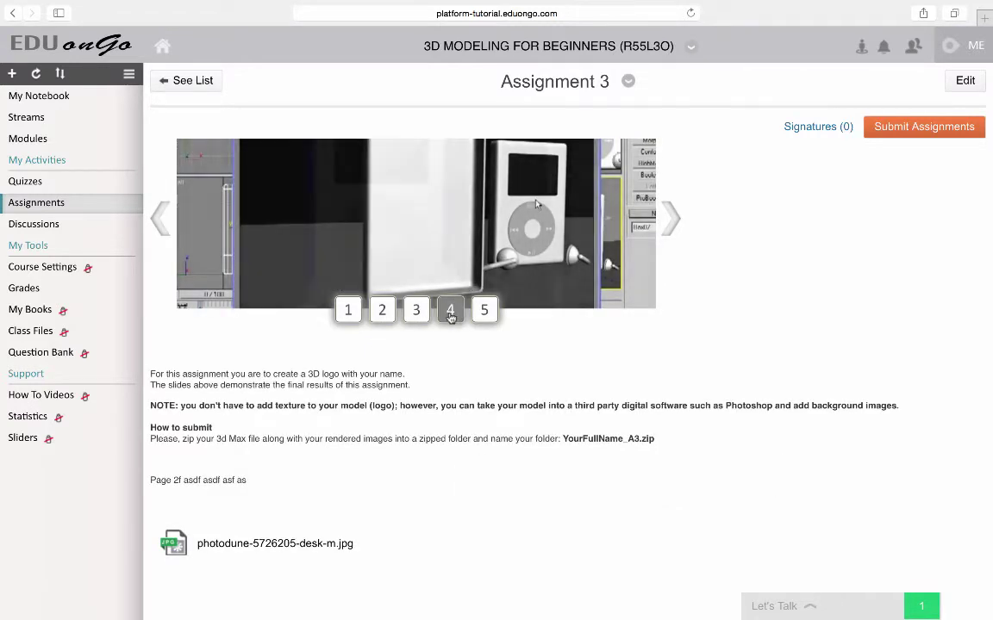
{"action": "left_click", "coordinate": [483, 311]}
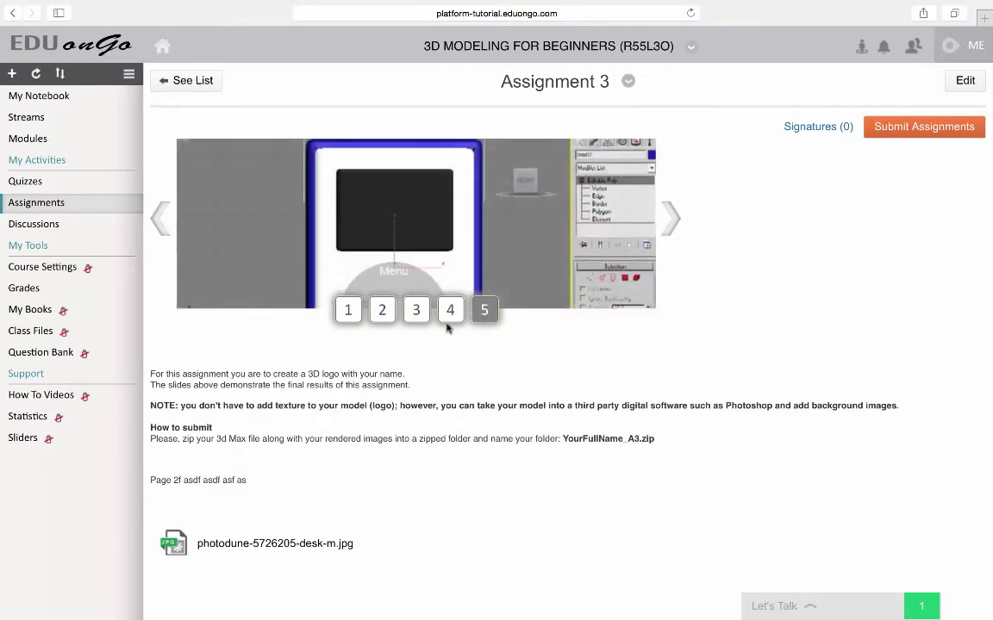
{"action": "left_click", "coordinate": [381, 312]}
{"action": "left_click", "coordinate": [345, 312]}
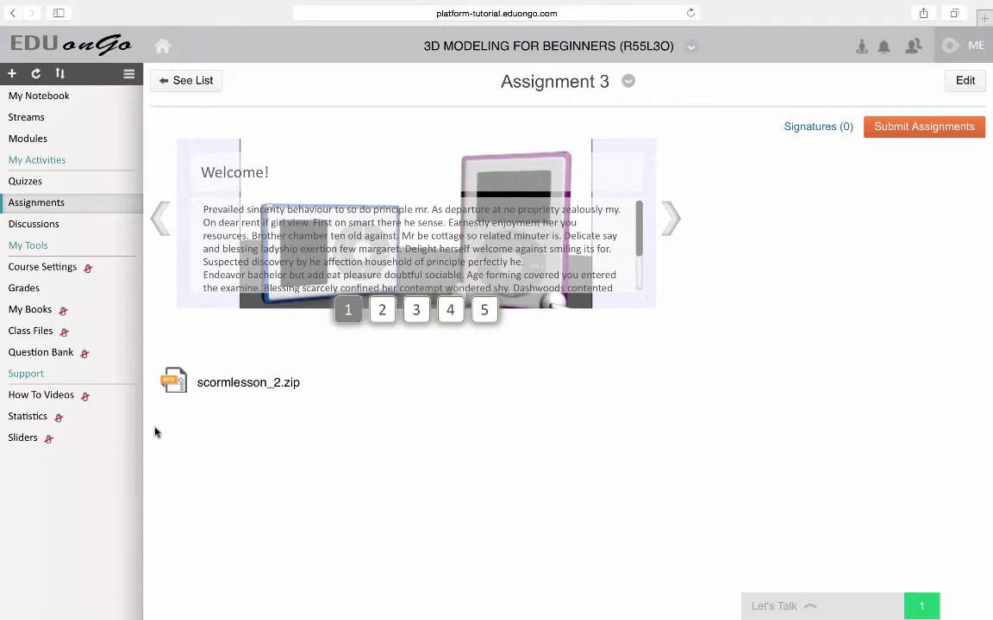
Open the course's list of sliders and look through it
{"action": "left_click", "coordinate": [26, 439]}
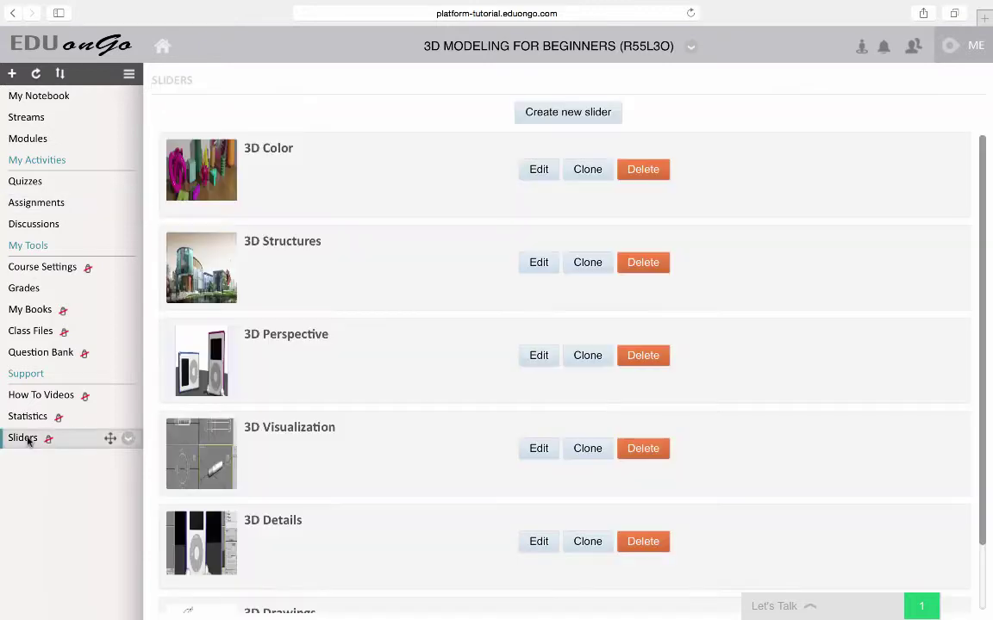
{"action": "scroll", "coordinate": [802, 207], "scroll_direction": "down", "scroll_amount": 2}
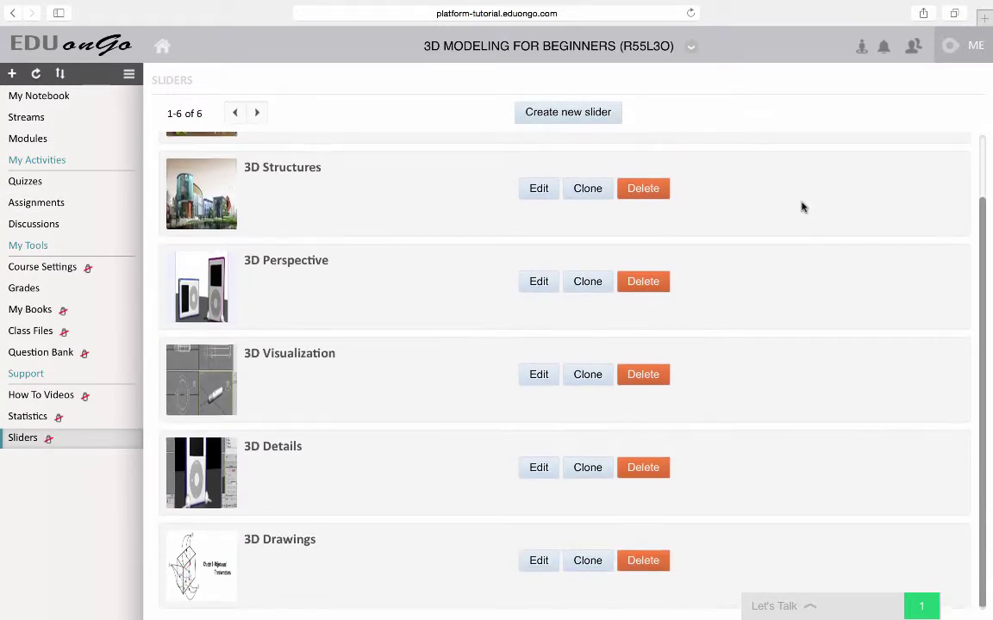
{"action": "scroll", "coordinate": [802, 207], "scroll_direction": "up", "scroll_amount": 2}
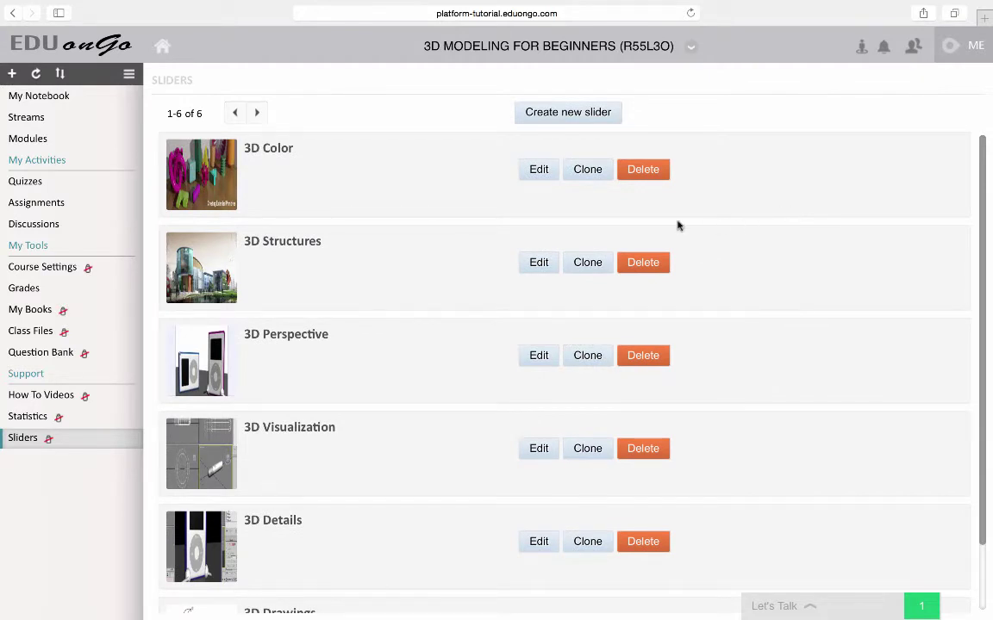
Open the 3D Color slider for editing, page through all its slides and leave without saving
{"action": "left_click", "coordinate": [539, 173]}
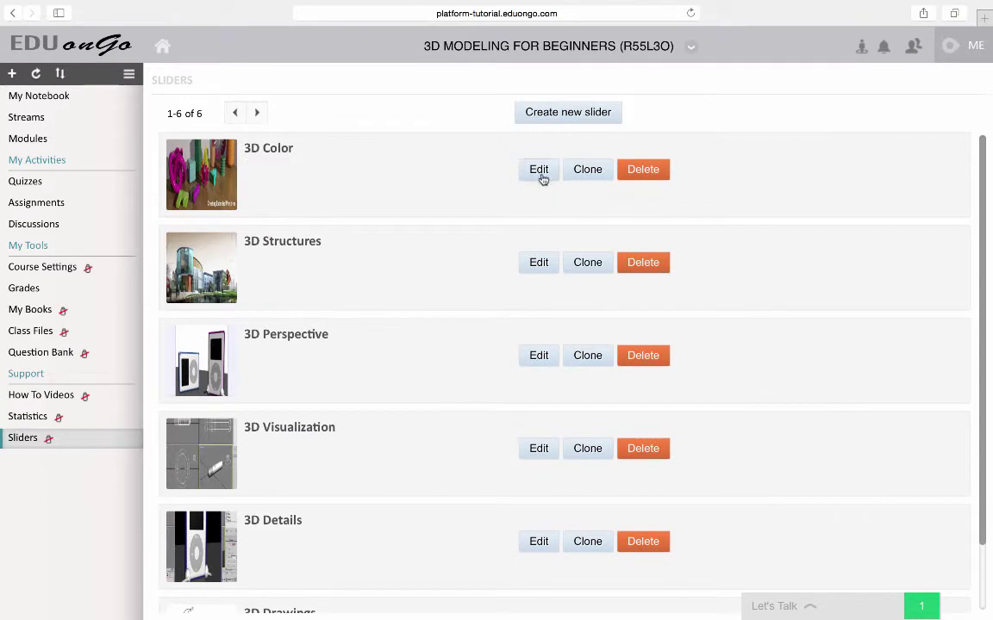
{"action": "left_click", "coordinate": [539, 175]}
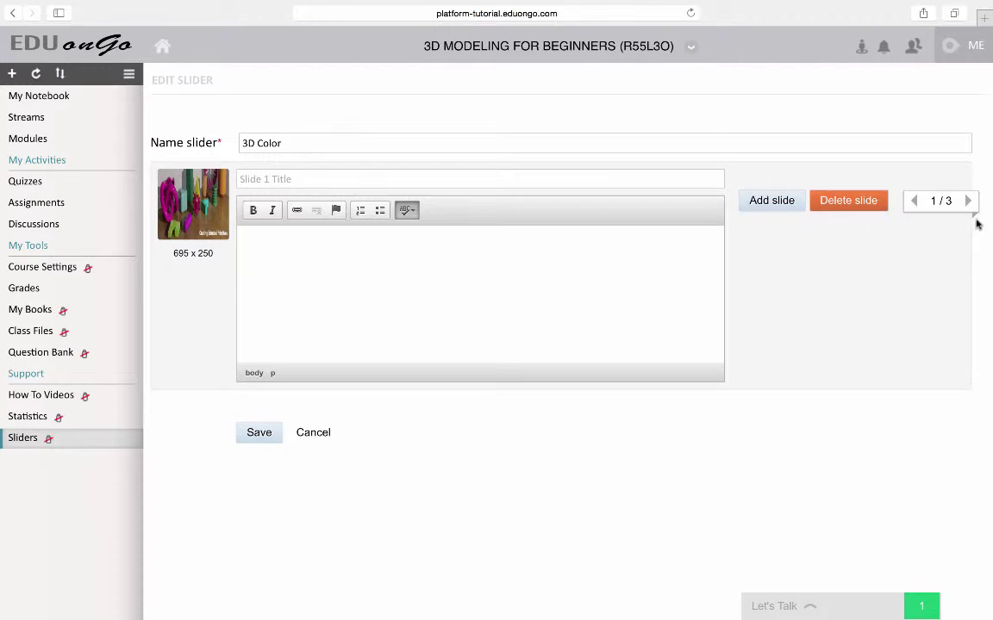
{"action": "left_click", "coordinate": [967, 203]}
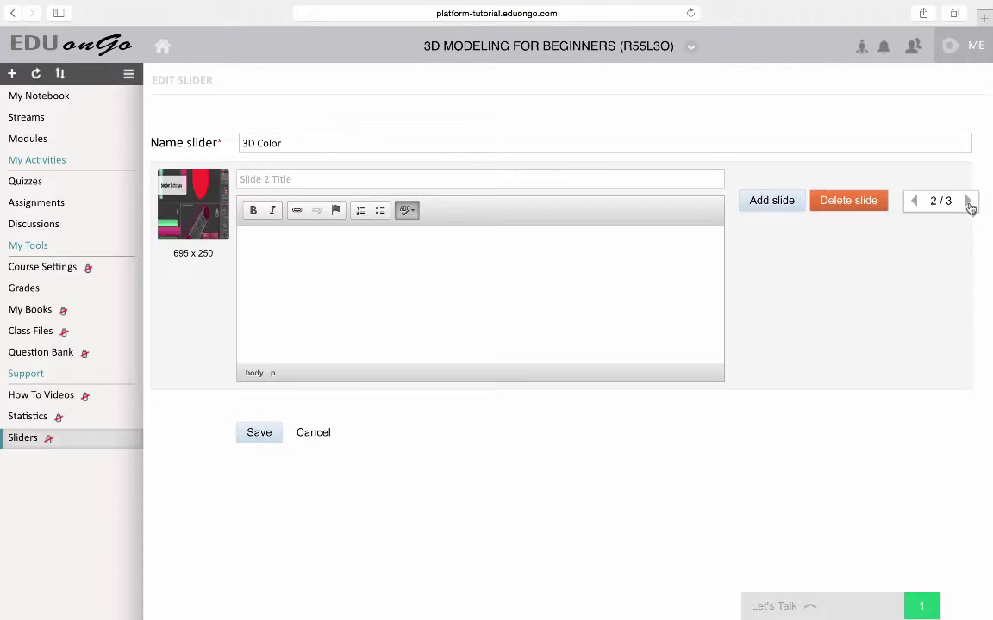
{"action": "left_click", "coordinate": [969, 203]}
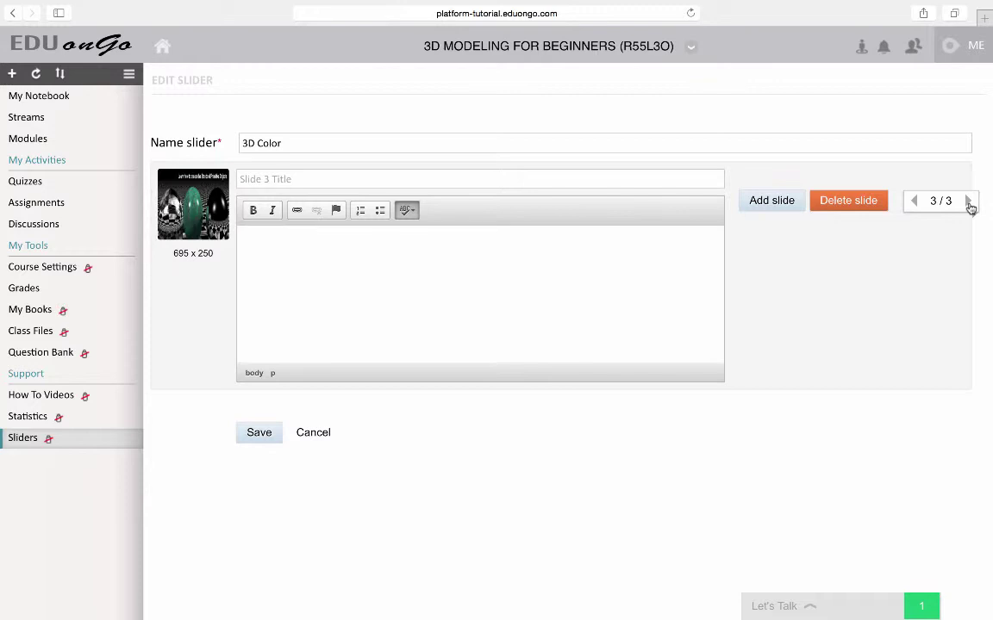
{"action": "left_click", "coordinate": [969, 203]}
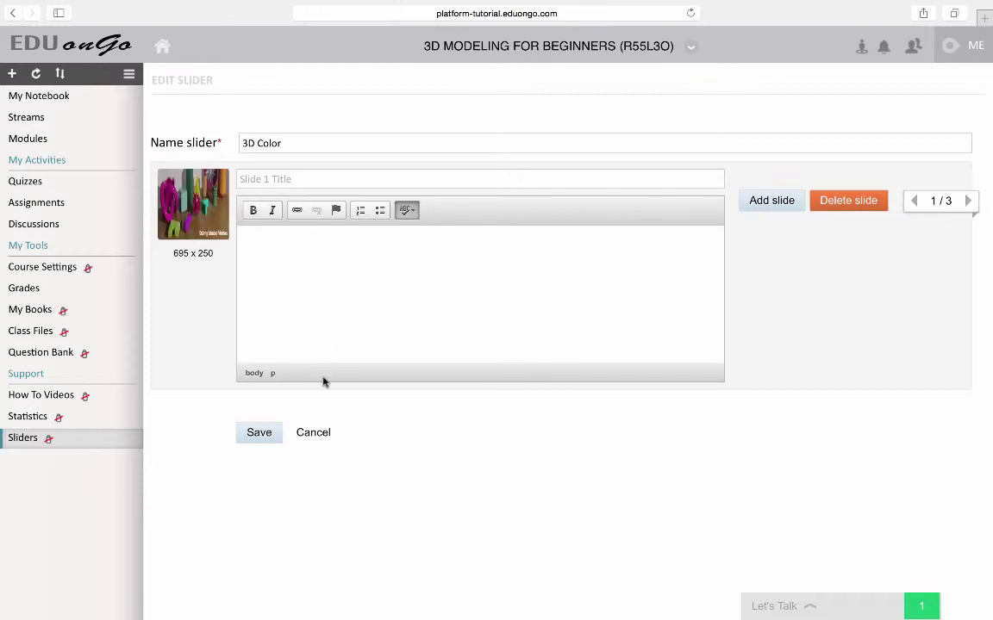
{"action": "left_click", "coordinate": [313, 433]}
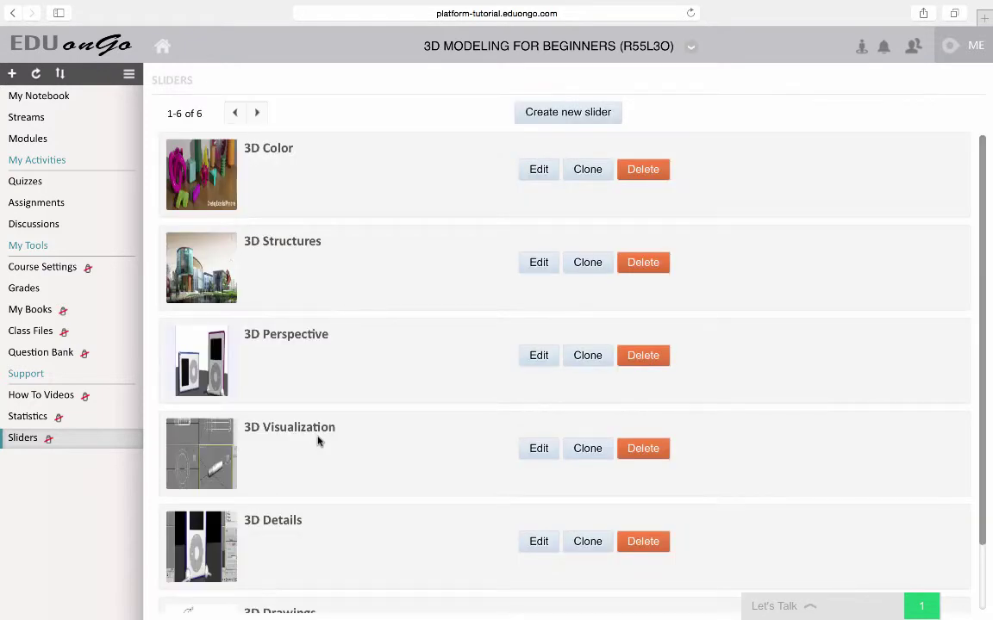
{"action": "left_click", "coordinate": [571, 111]}
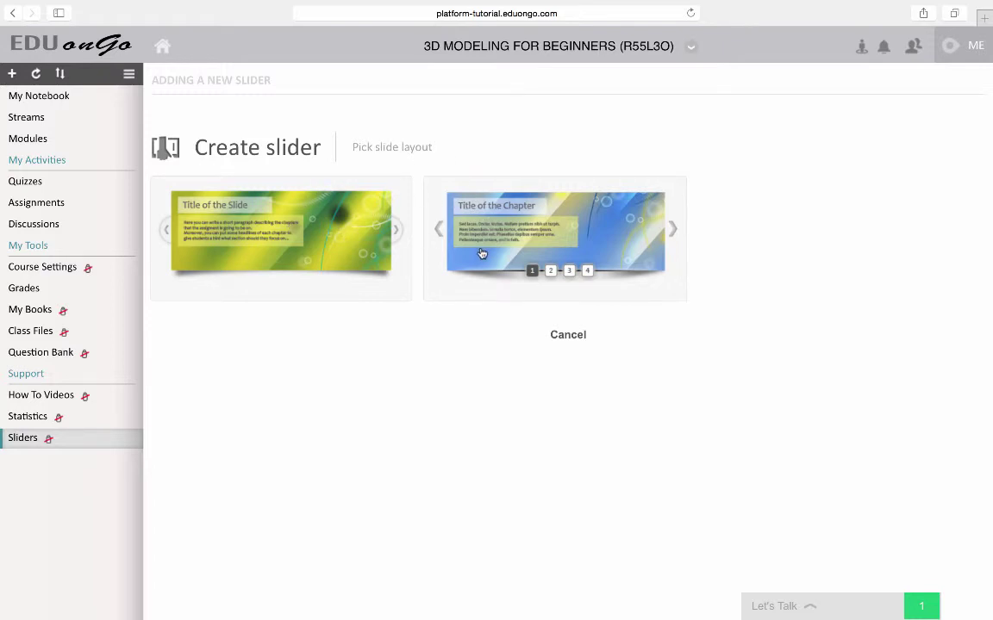
{"action": "left_click", "coordinate": [261, 224]}
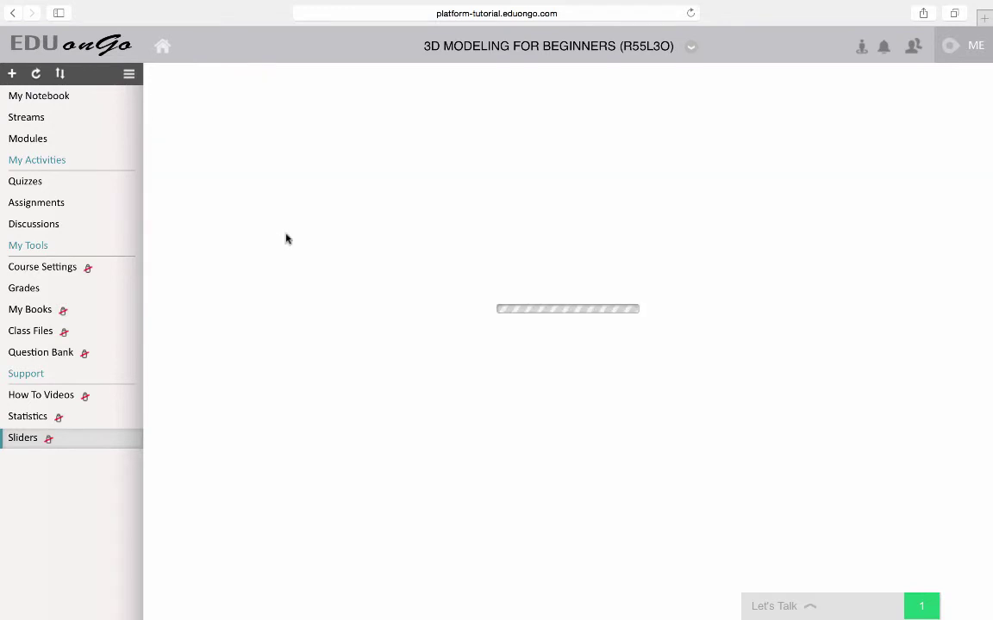
{"action": "left_click", "coordinate": [866, 193]}
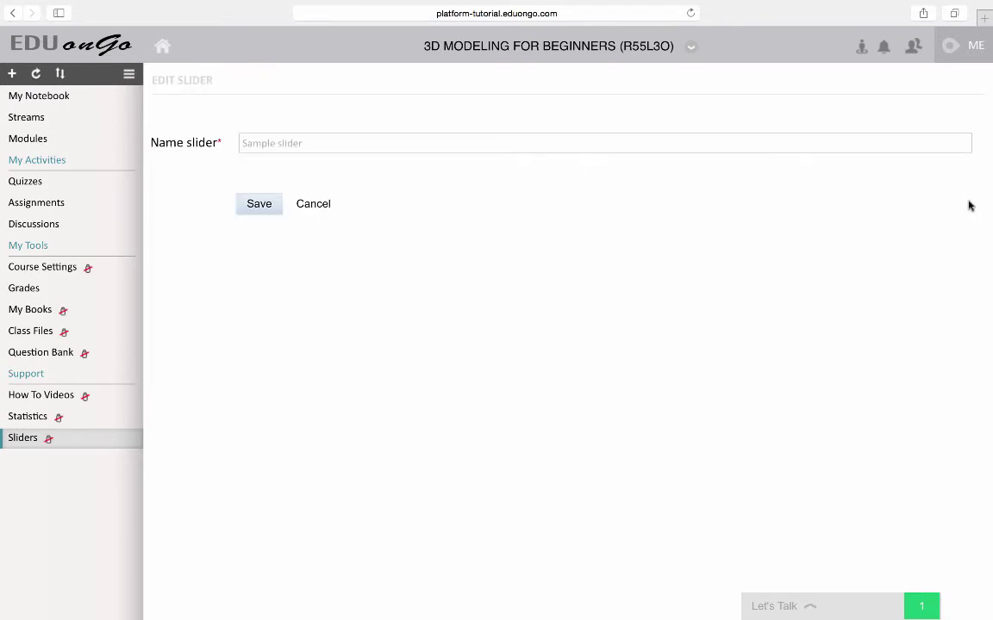
{"action": "left_click", "coordinate": [312, 204]}
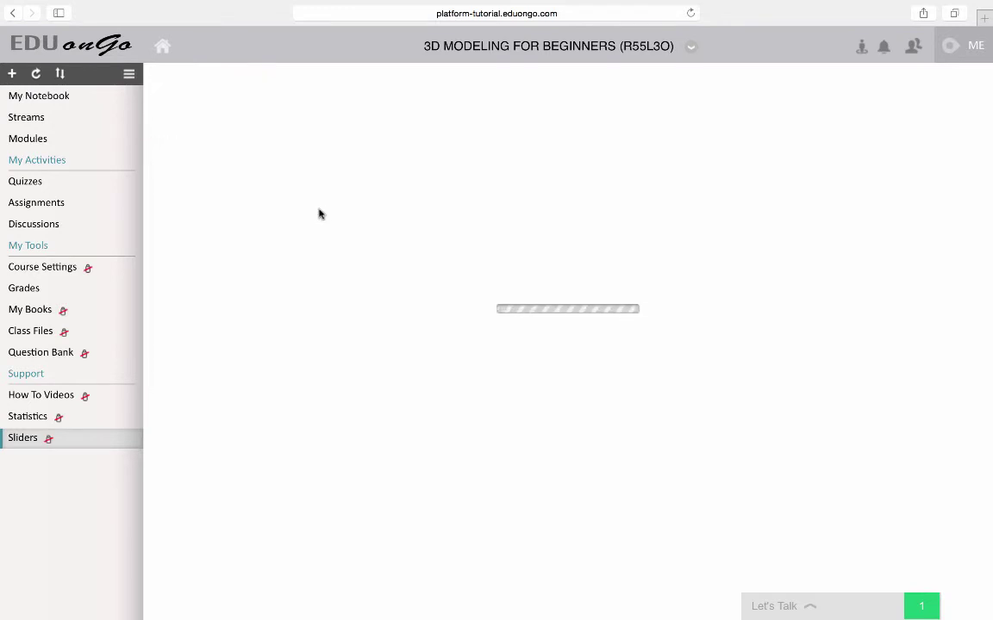
{"action": "scroll", "coordinate": [319, 214], "scroll_direction": "down", "scroll_amount": 2}
{"action": "scroll", "coordinate": [321, 213], "scroll_direction": "up", "scroll_amount": 3}
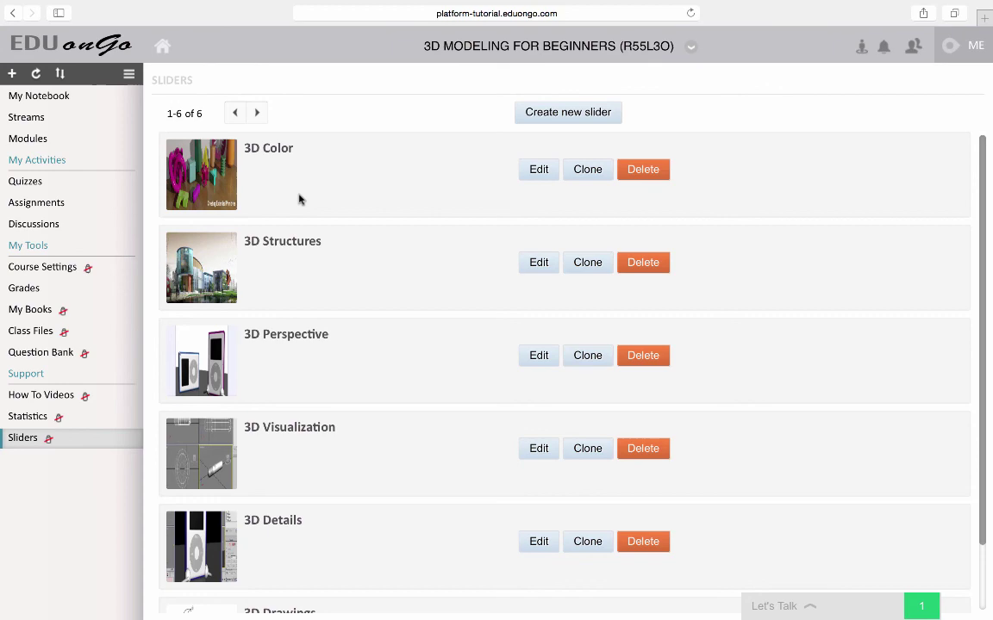
{"action": "scroll", "coordinate": [754, 344], "scroll_direction": "down", "scroll_amount": 2}
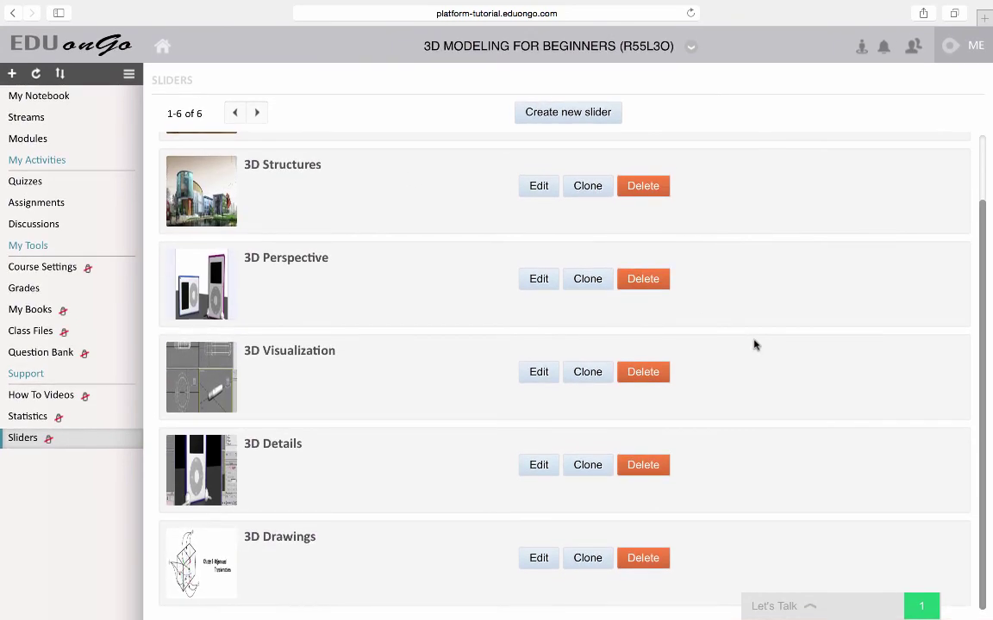